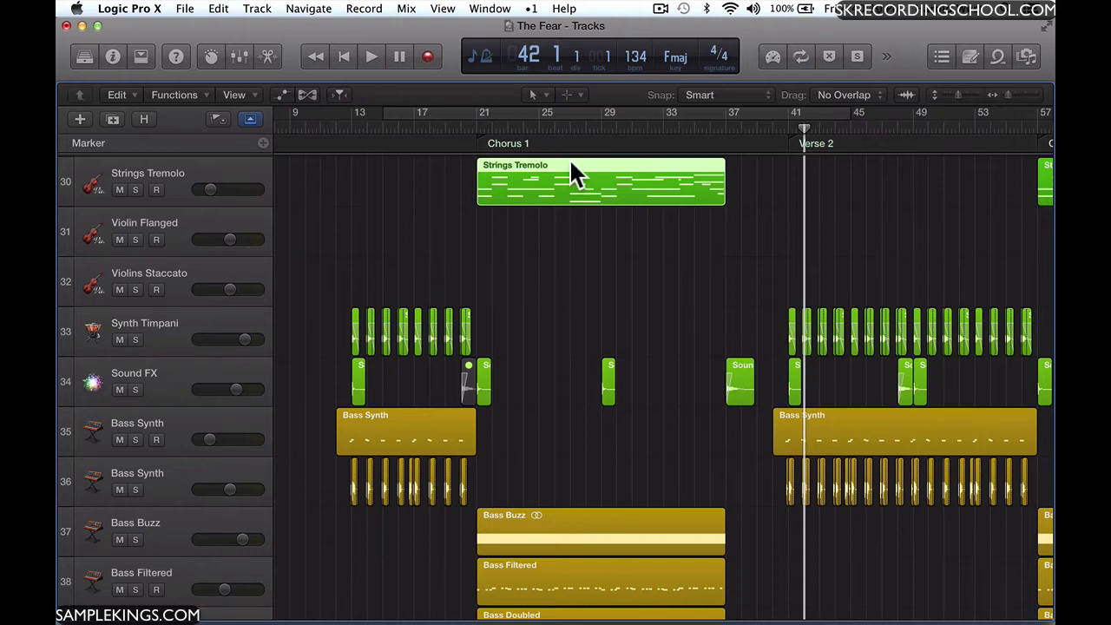
Step: Zoom the arrangement out so the intro through the Ending section fits across the timeline
scroll(554, 194, right, 3)
scroll(554, 194, right, 5)
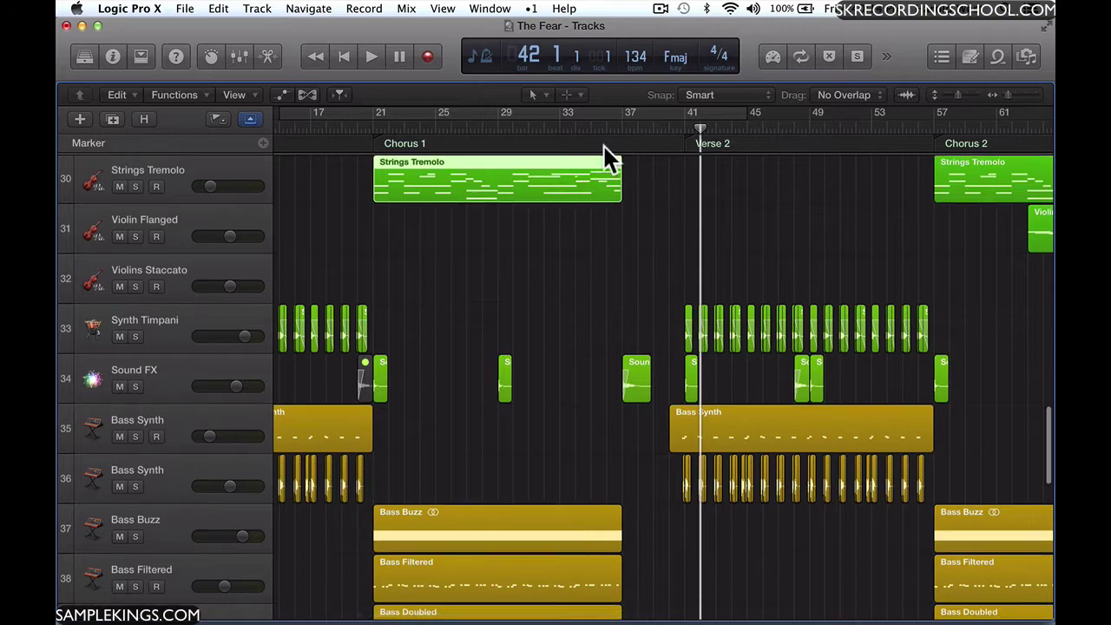
drag(1009, 92, 1001, 98)
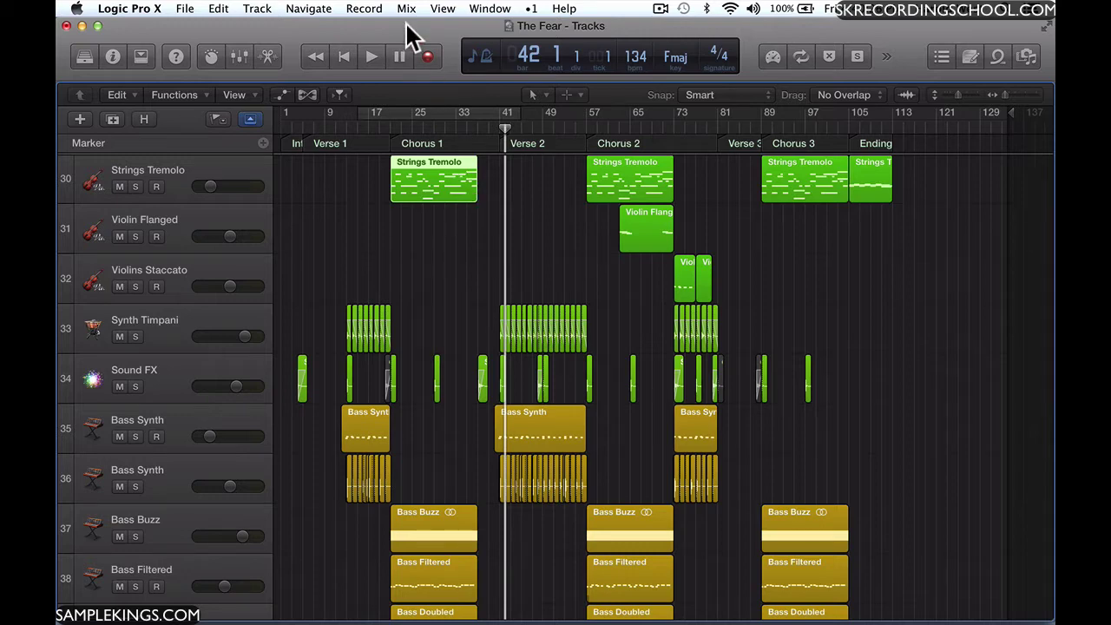
Step: Show the colour palette from the View menu
click(443, 10)
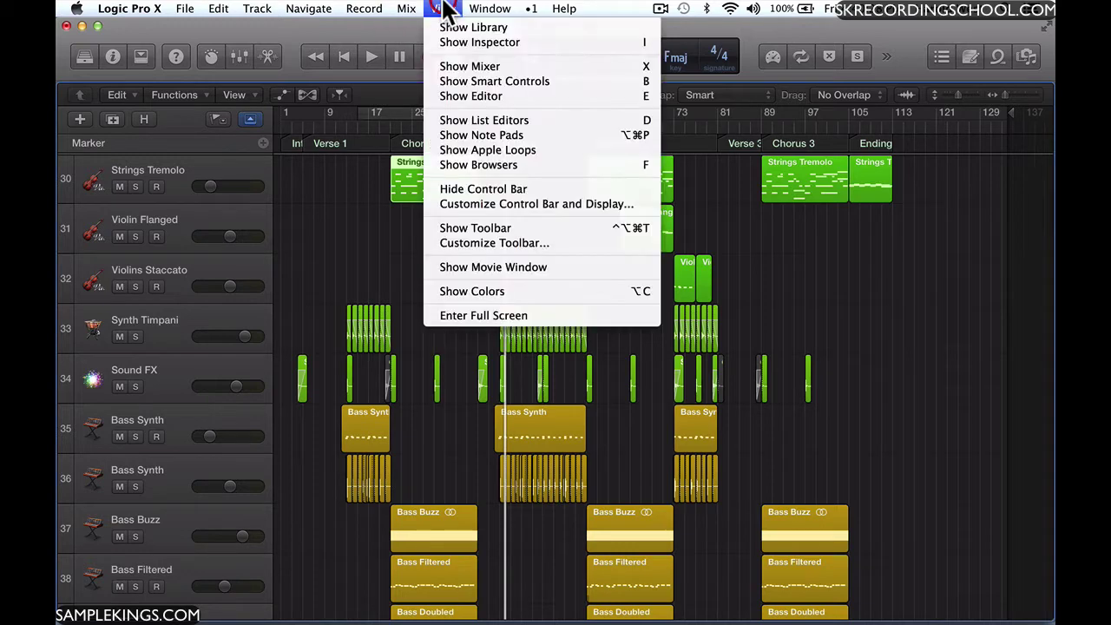
click(458, 291)
click(471, 303)
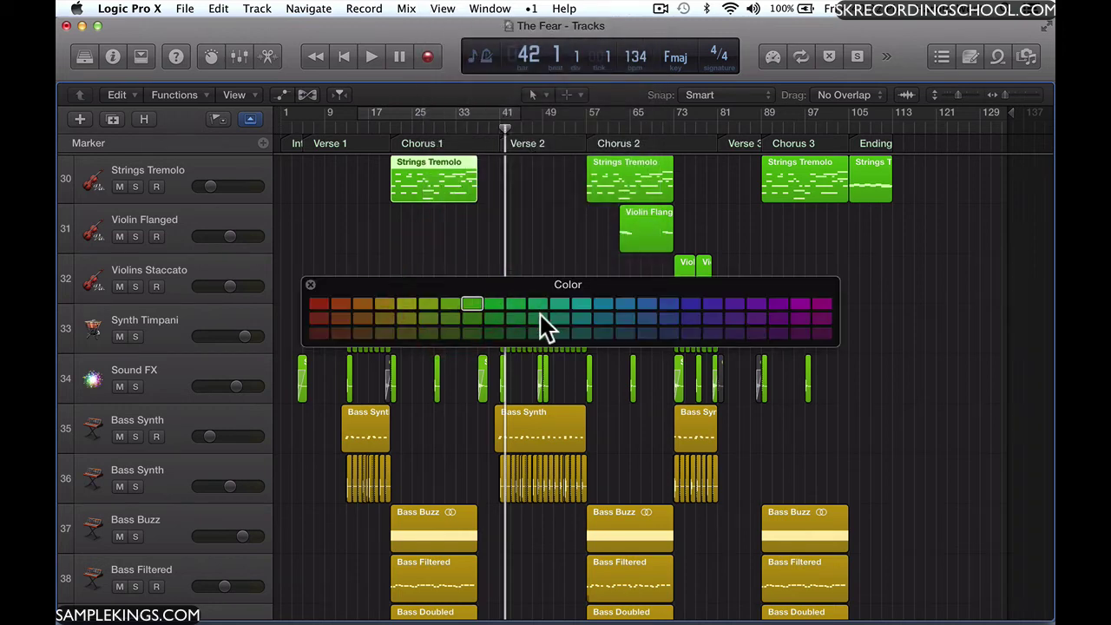
Step: Colour the Chorus 1 and Chorus 3 Strings Tremolo regions teal one at a time, then undo
click(645, 180)
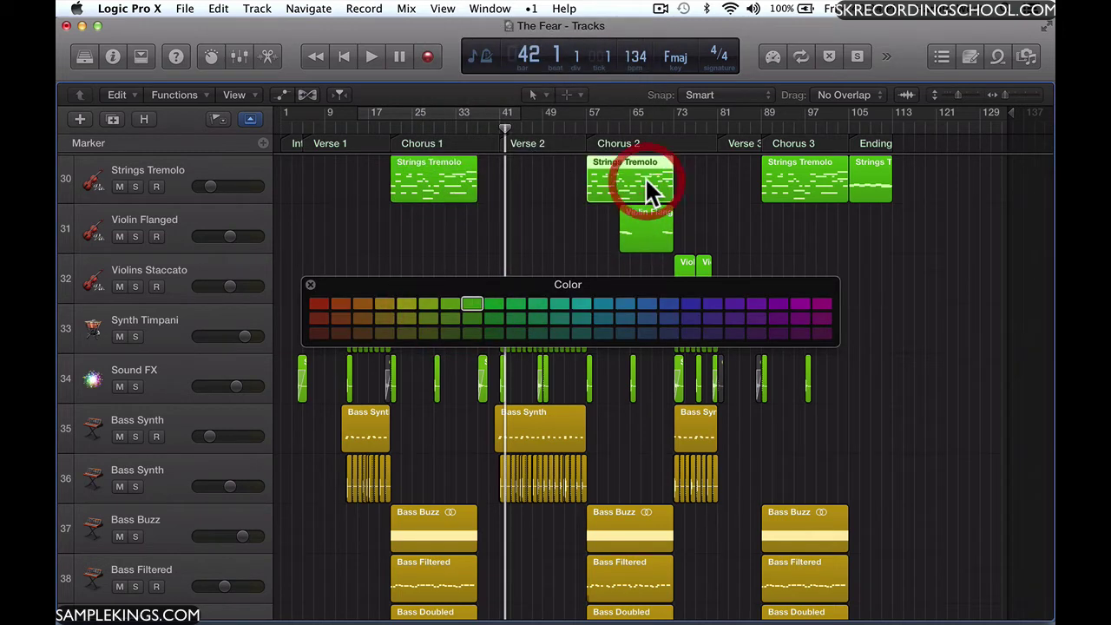
click(430, 191)
click(583, 304)
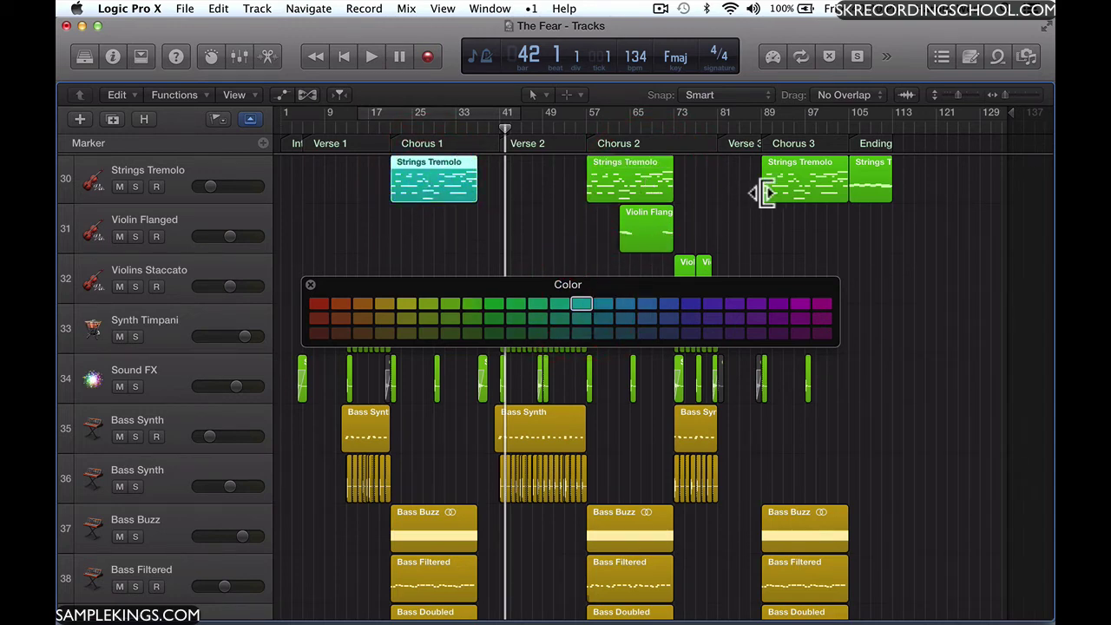
click(792, 173)
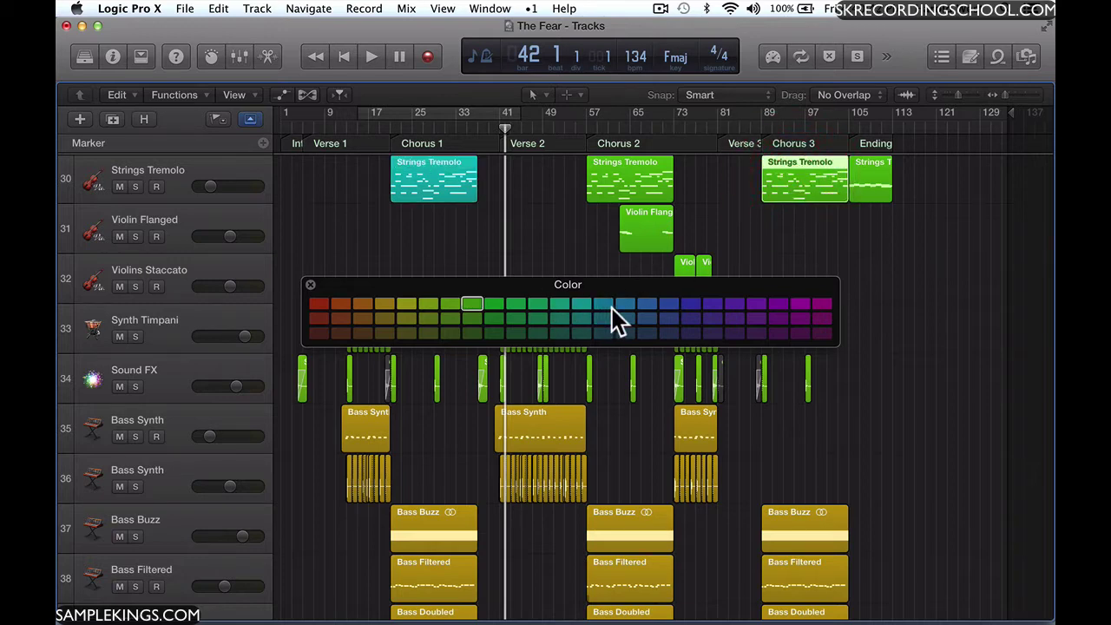
click(587, 304)
key(super+z)
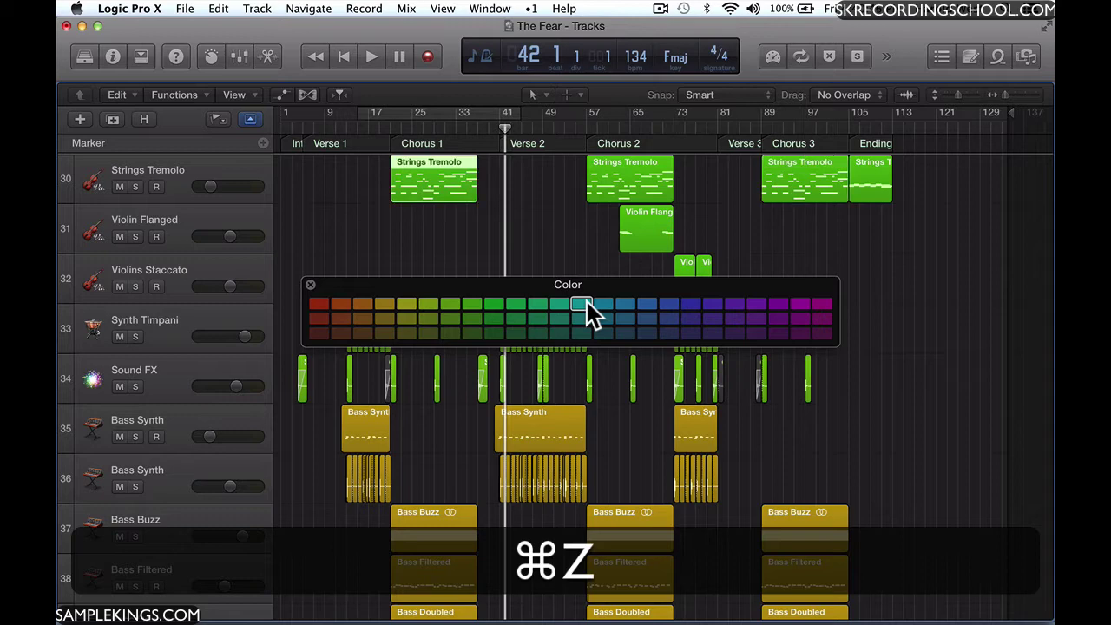
Step: Select the Chorus 1 and Chorus 3 Strings Tremolo regions together and colour them teal
click(460, 211)
click(461, 206)
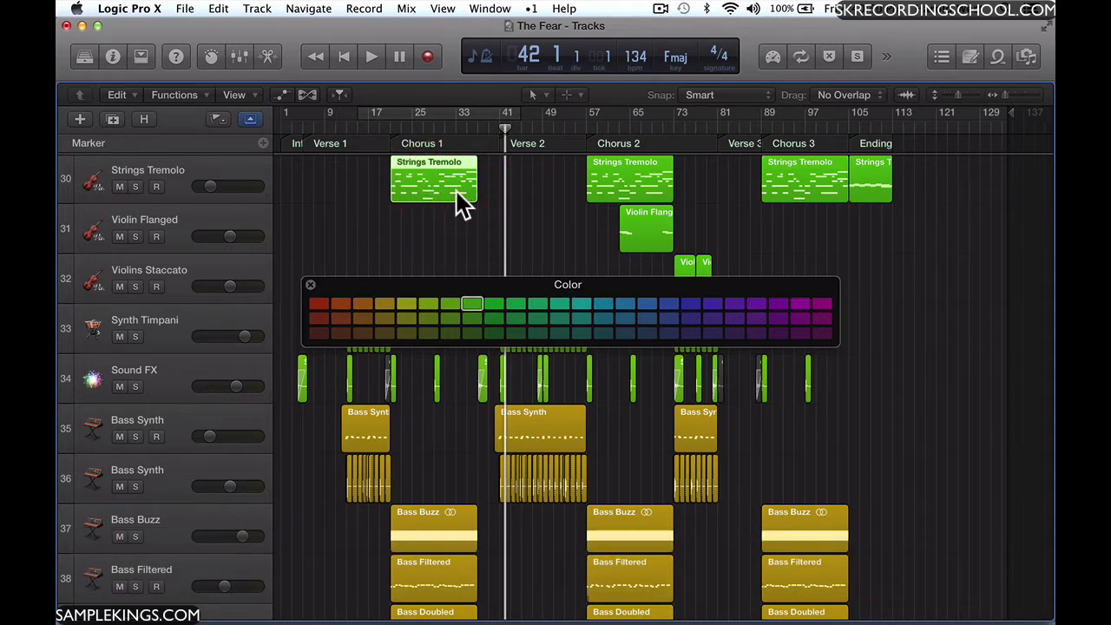
key(shift)
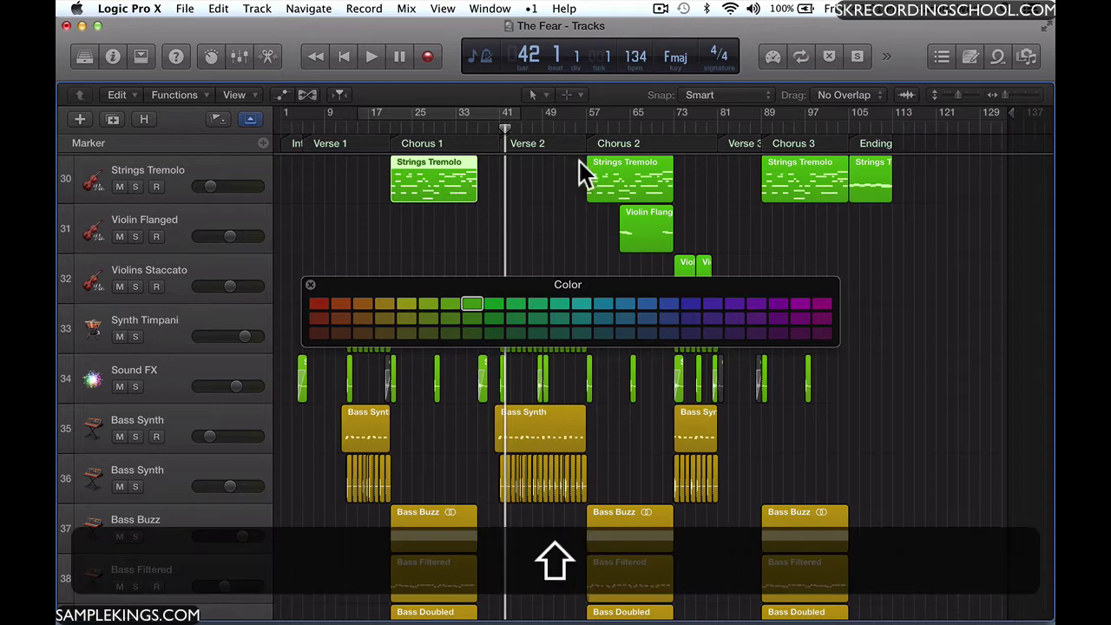
shift+click(790, 184)
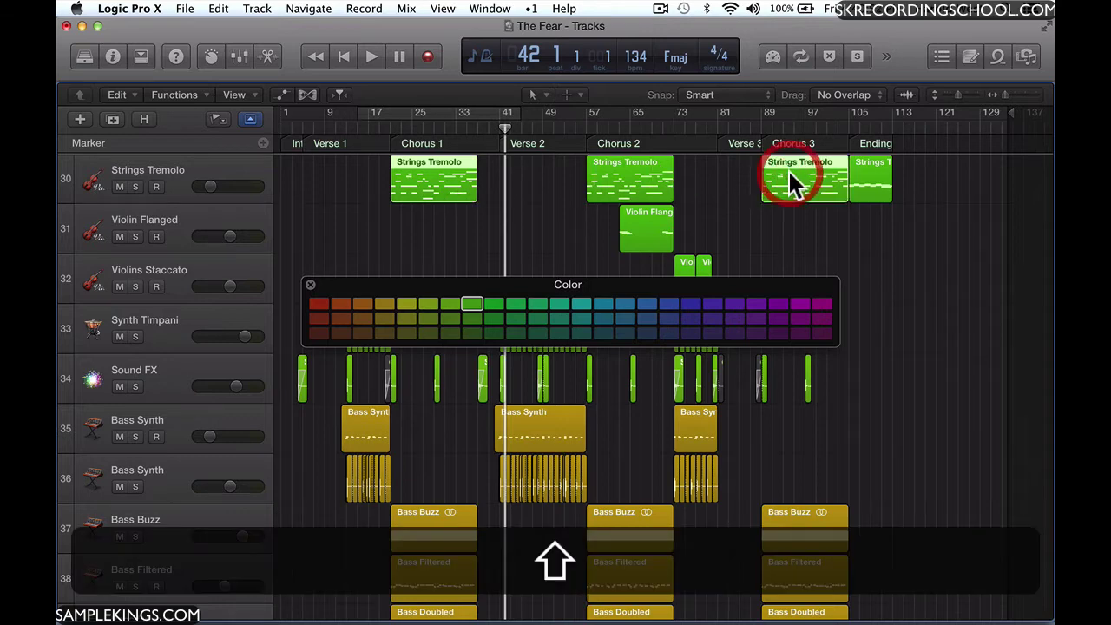
click(603, 304)
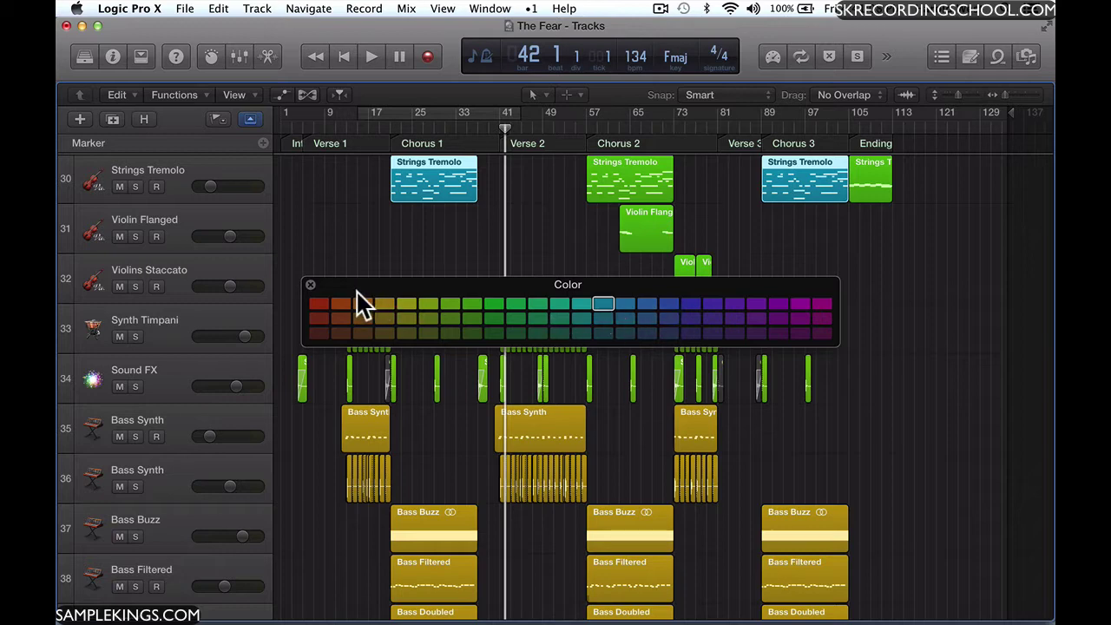
Step: Try purple on the selected Bass Synth regions twice, undoing each time to keep them yellow
drag(382, 291, 410, 508)
click(367, 429)
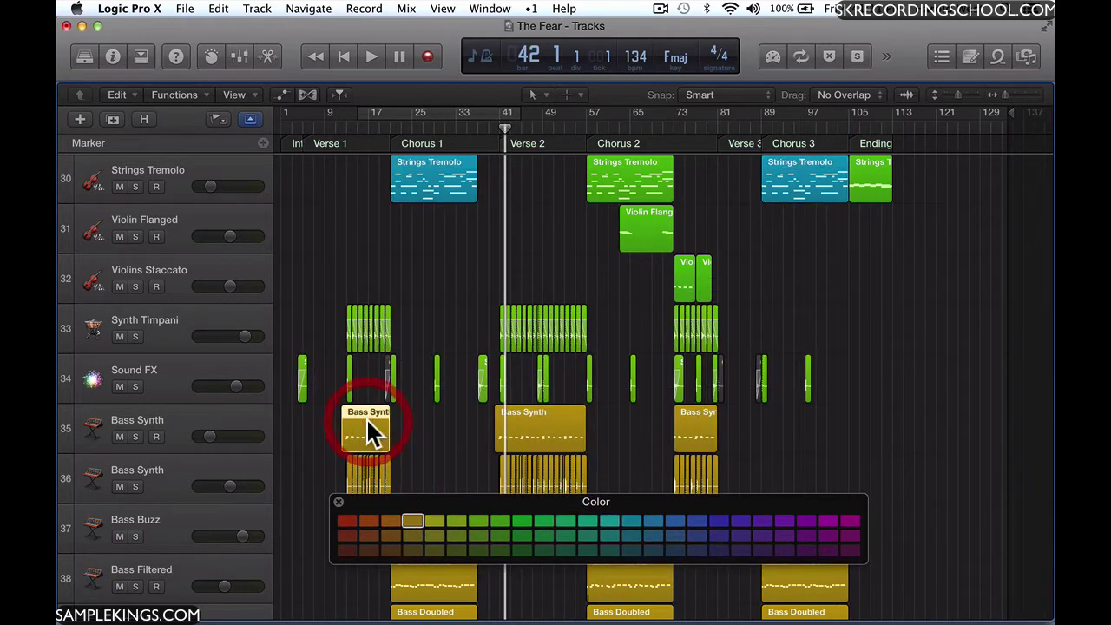
shift+click(574, 425)
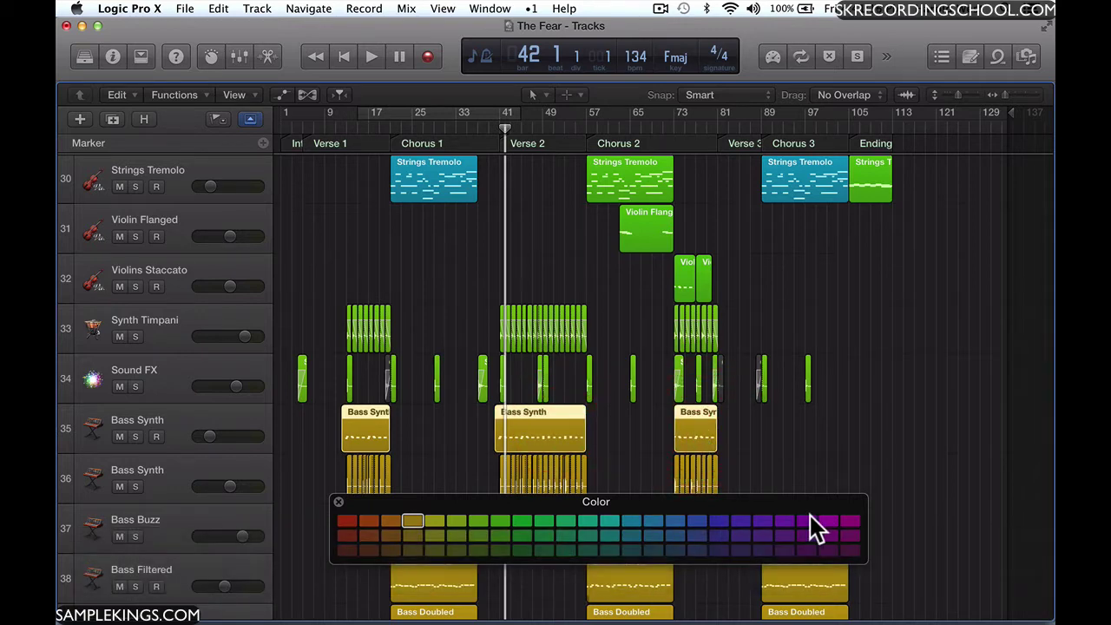
click(806, 521)
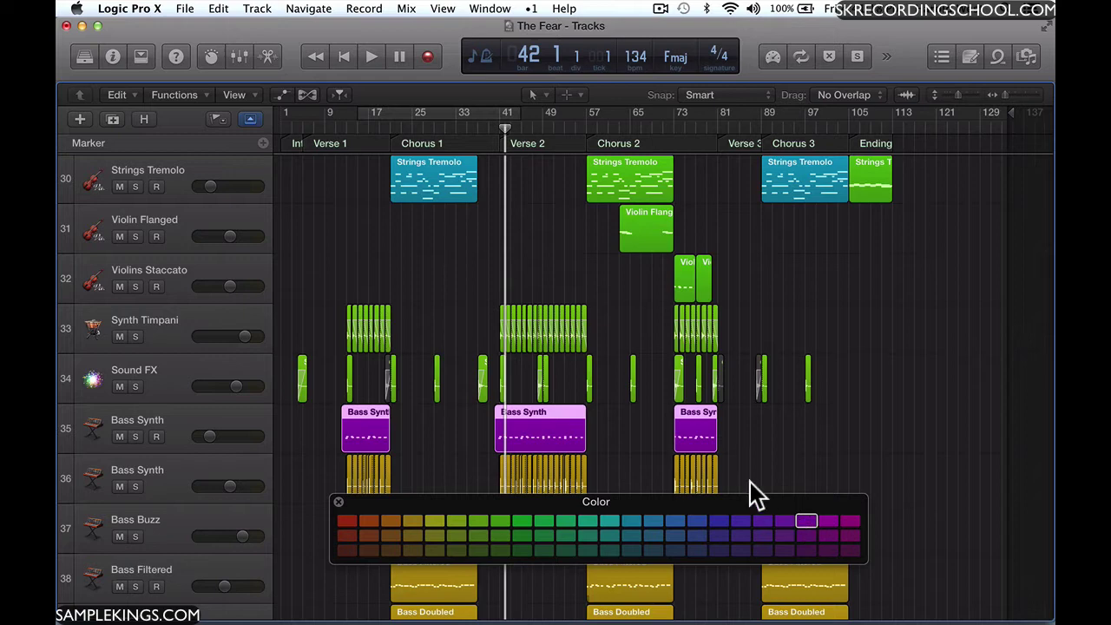
key(super+z)
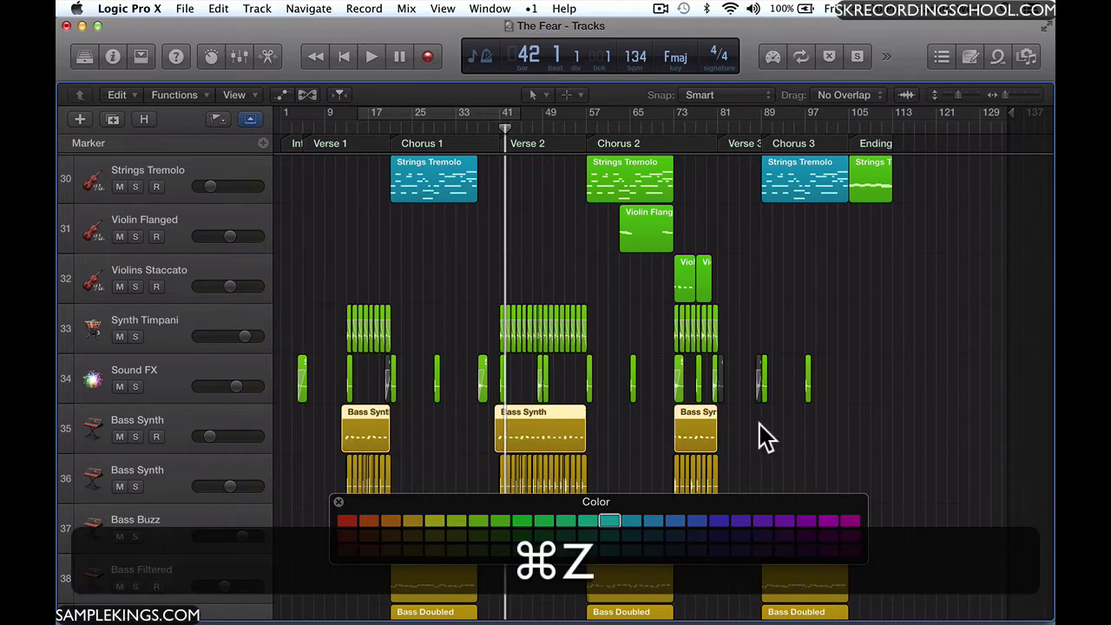
click(341, 432)
click(793, 521)
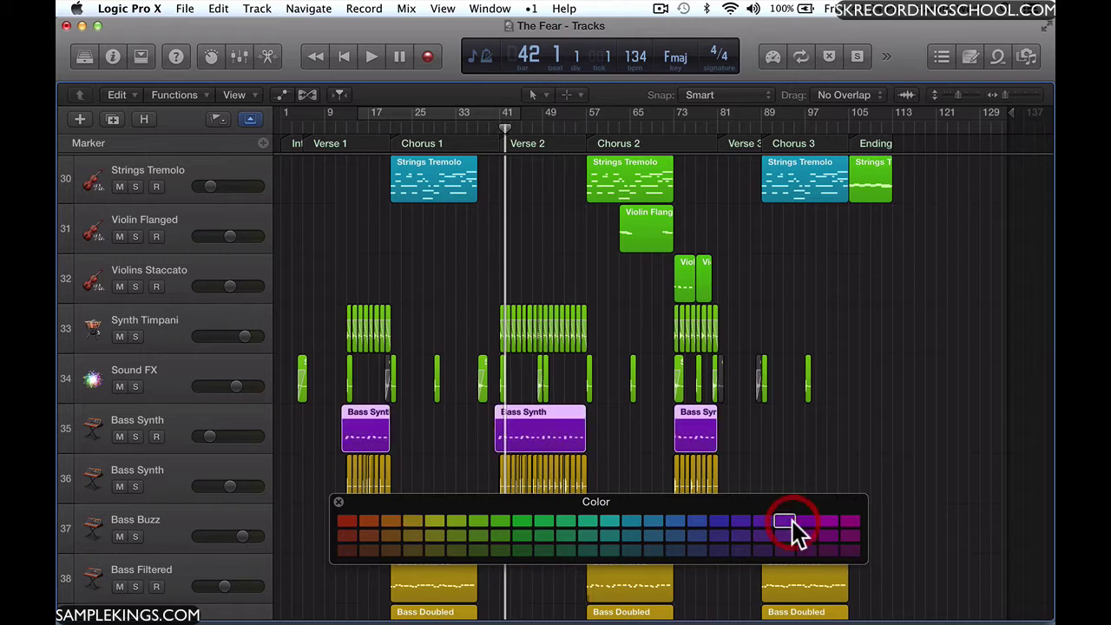
key(super+z)
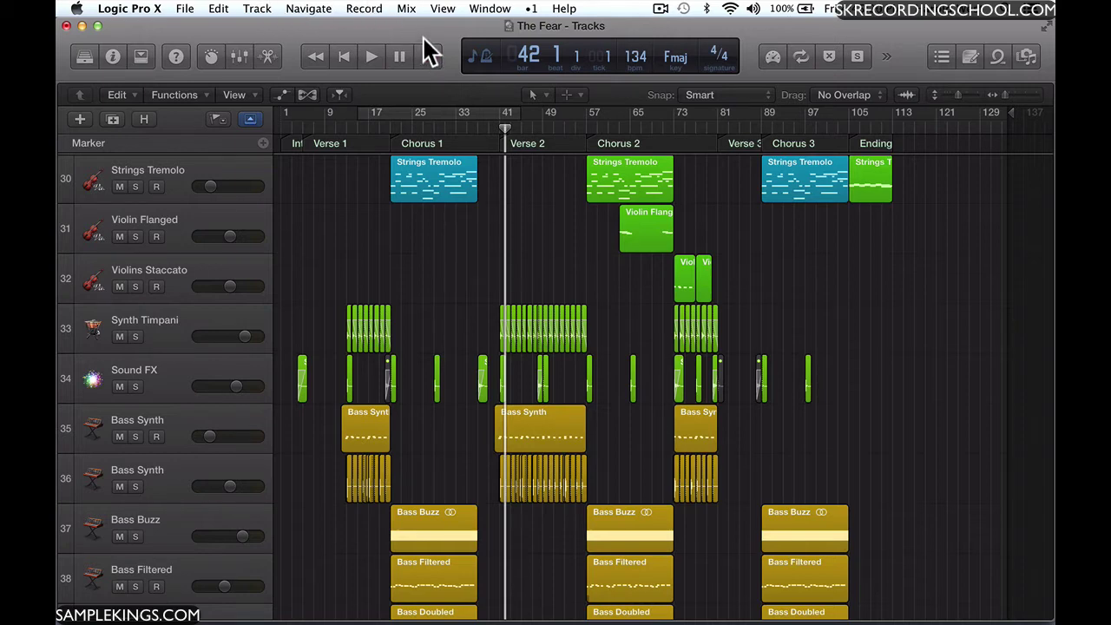
Step: Open the Mixer from the Window menu and scroll across its channel strips
click(484, 7)
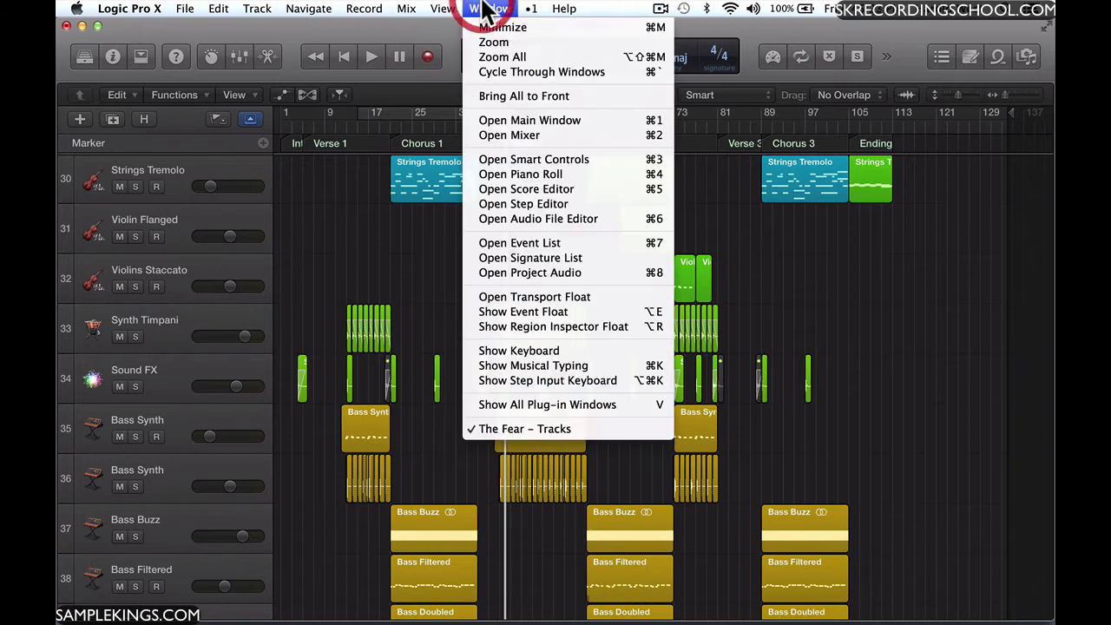
click(534, 133)
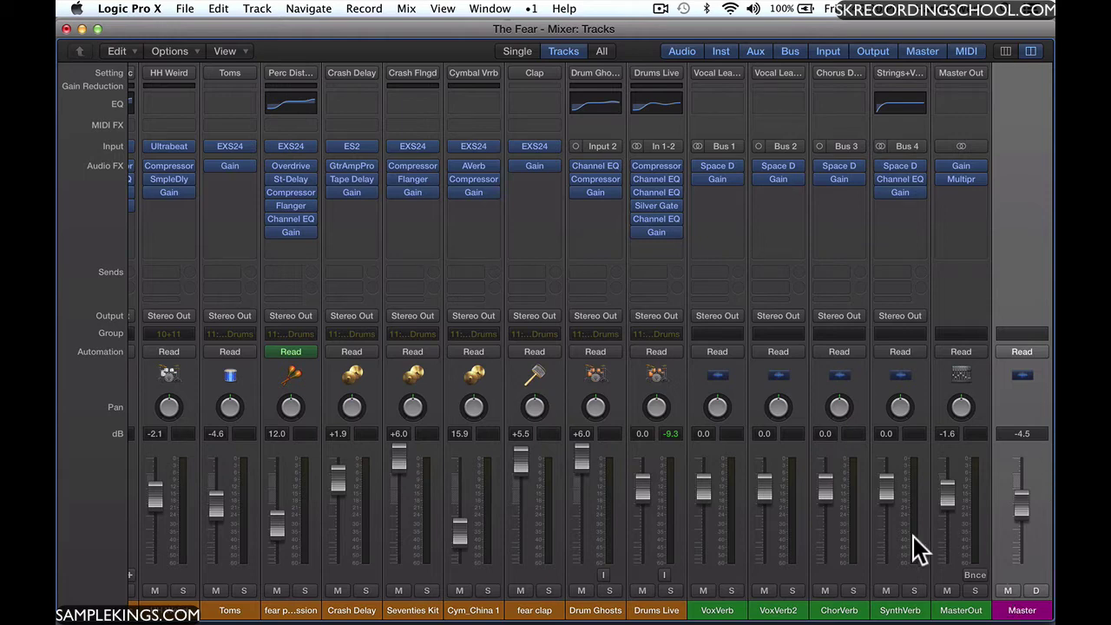
scroll(912, 534, left, 2)
scroll(913, 537, right, 2)
Step: Show the colour palette and give the Master channel a bright purple
click(441, 9)
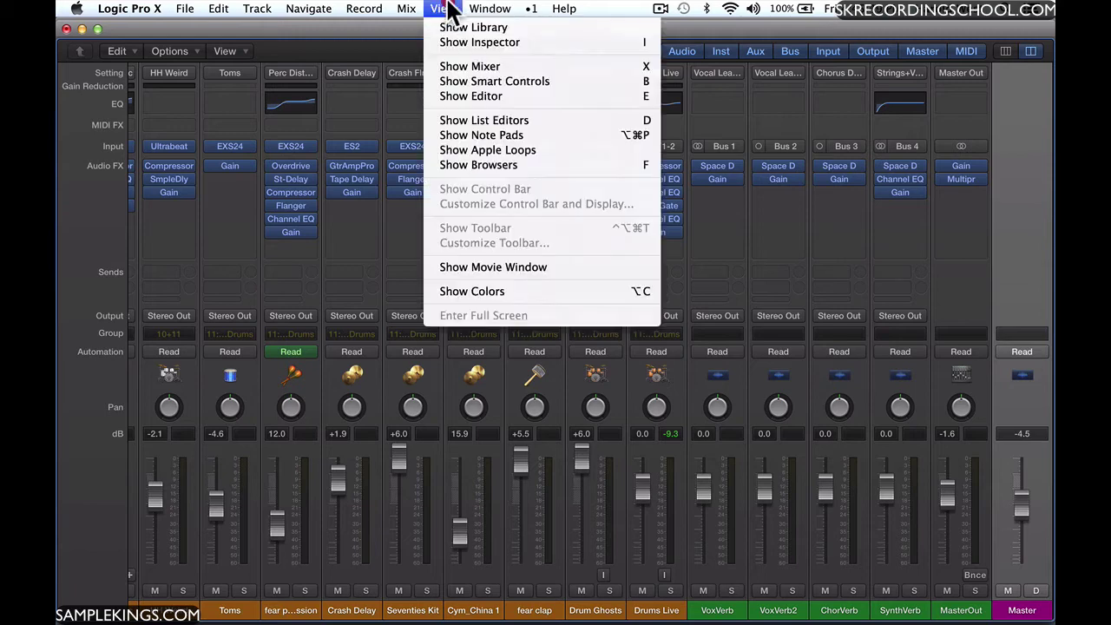
click(486, 290)
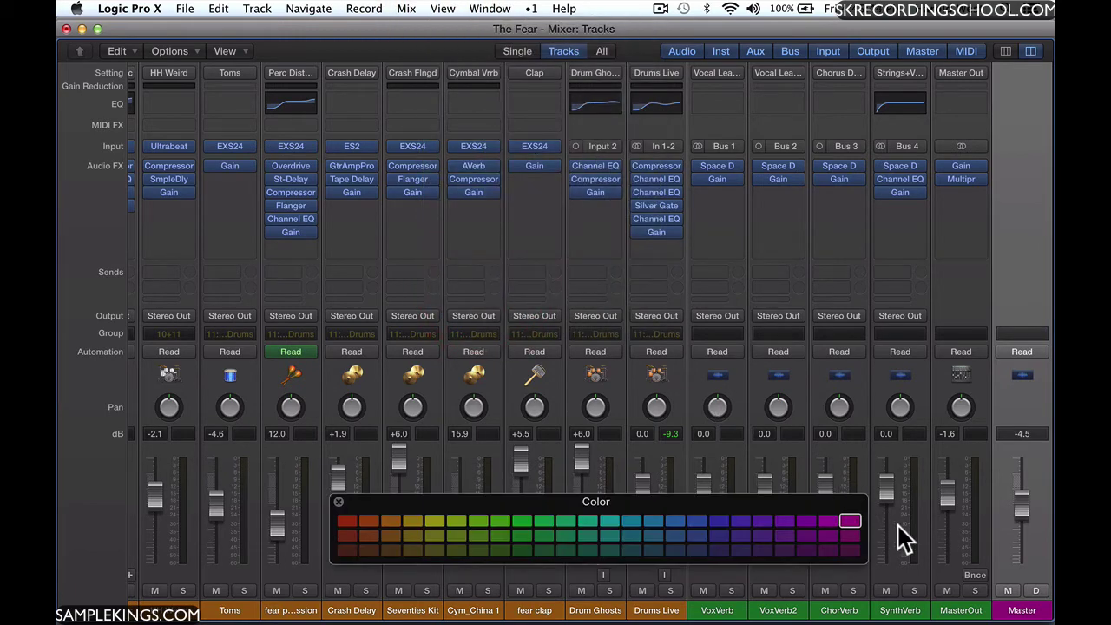
click(784, 519)
click(793, 537)
click(786, 520)
Step: Colour the VoxVerb2 and ChorVerb strips green and SynthVerb teal-green, then close the palette
click(717, 612)
click(717, 611)
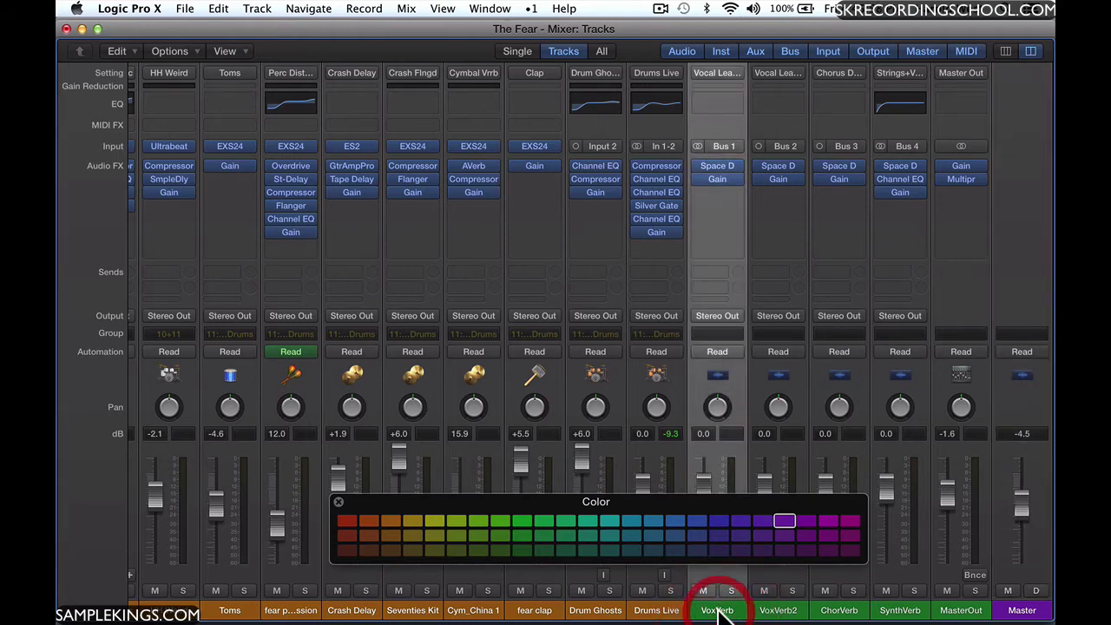
click(779, 610)
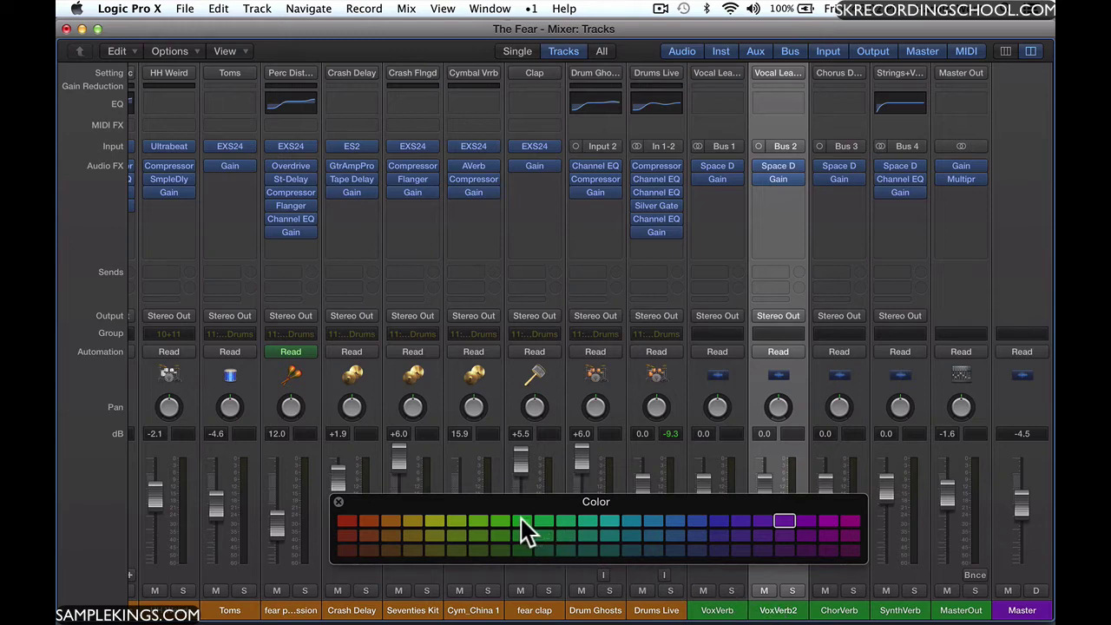
click(521, 520)
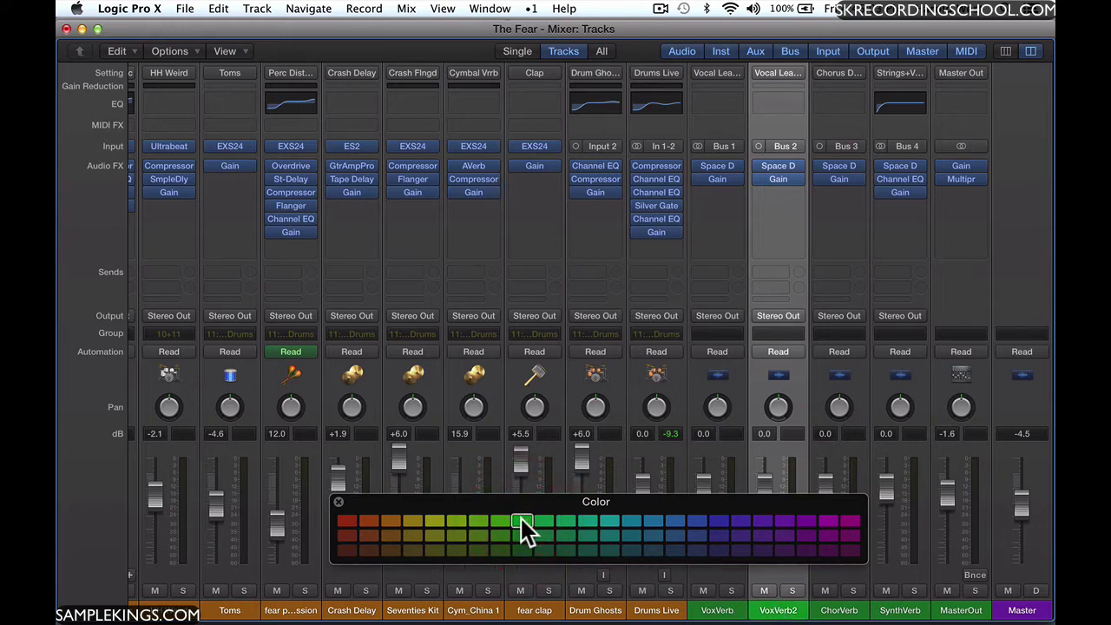
click(839, 609)
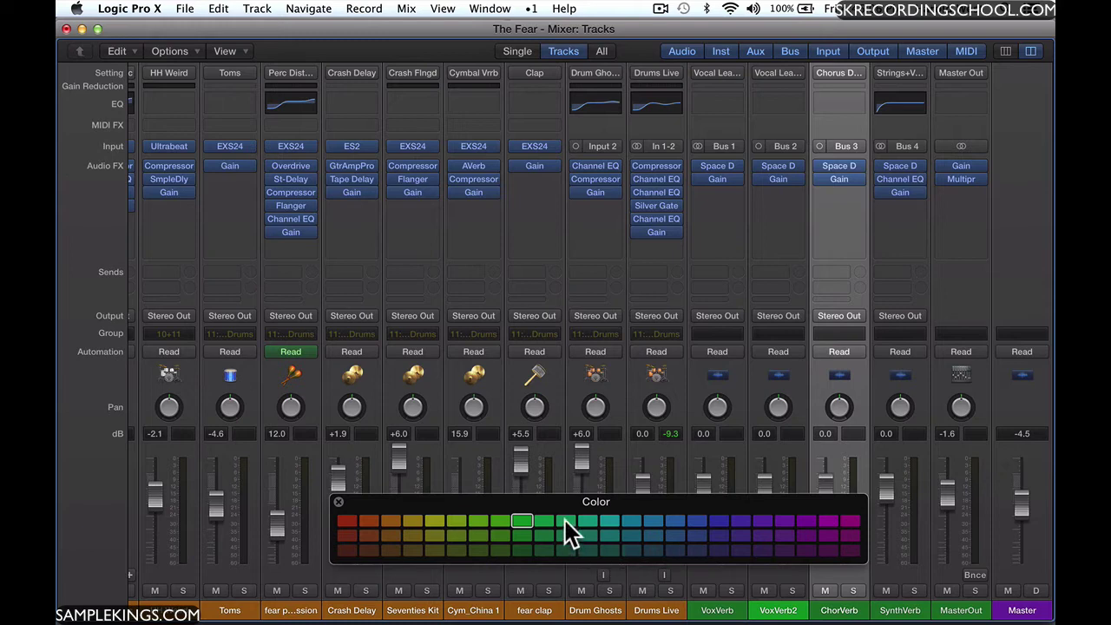
click(565, 521)
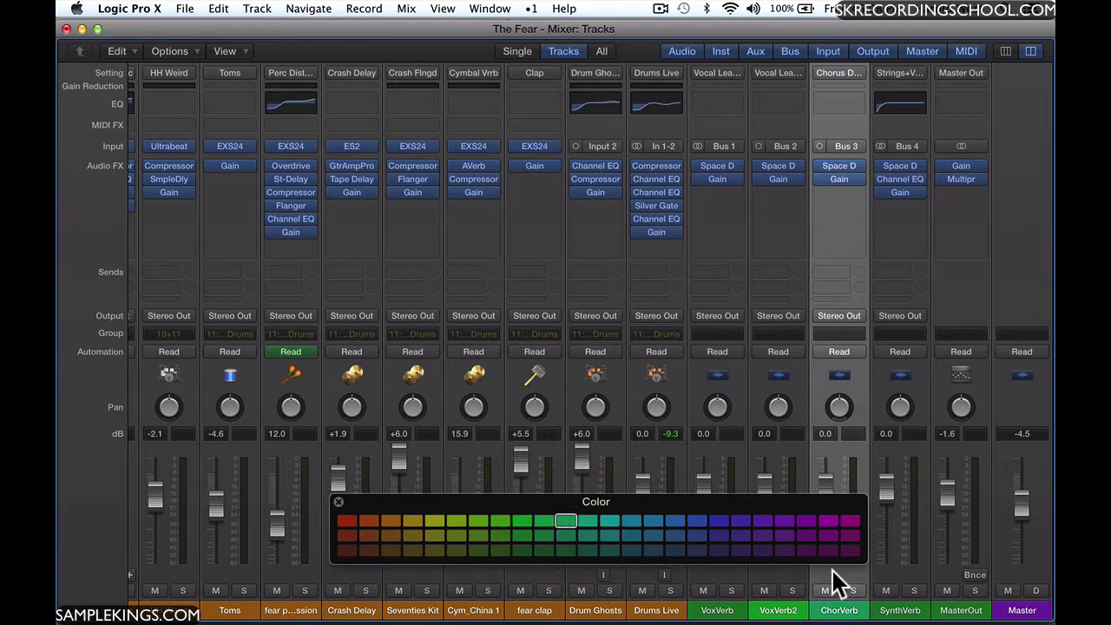
click(901, 610)
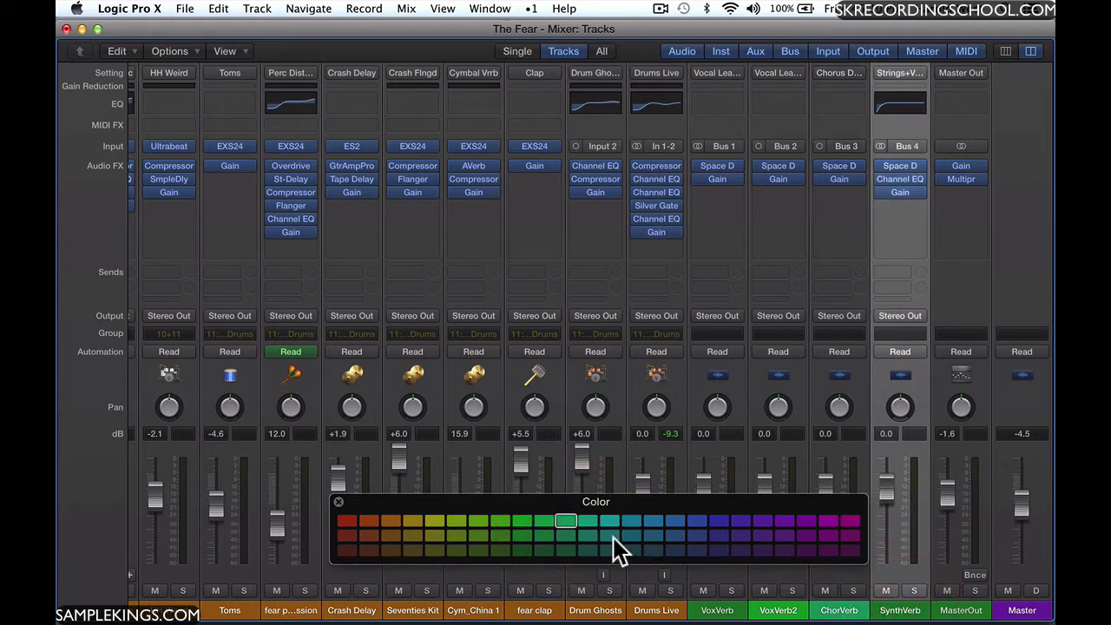
click(589, 522)
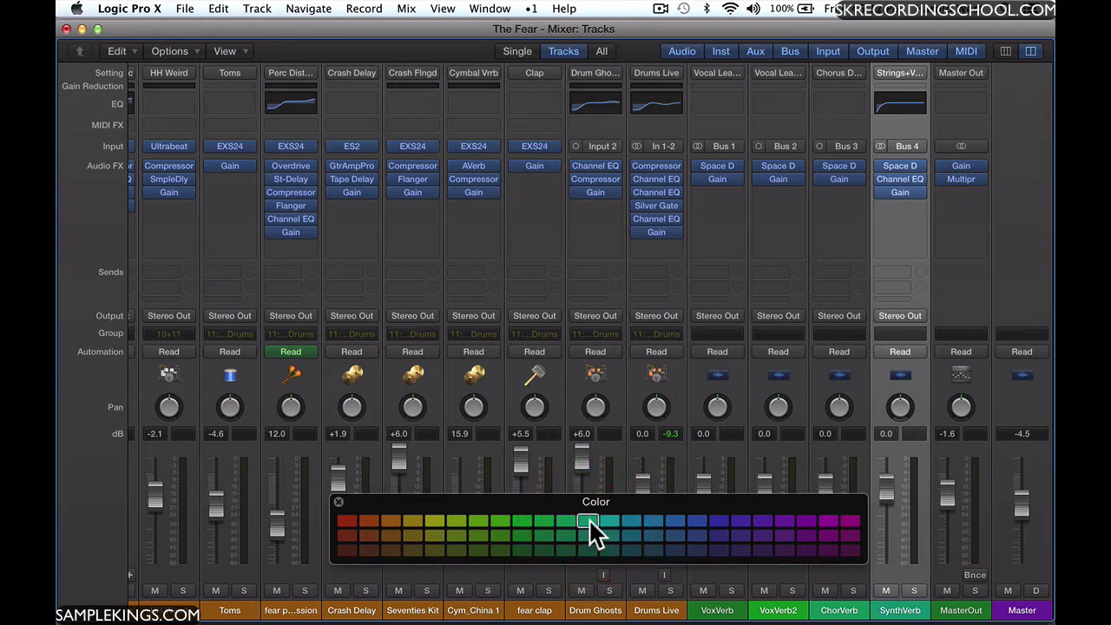
click(338, 502)
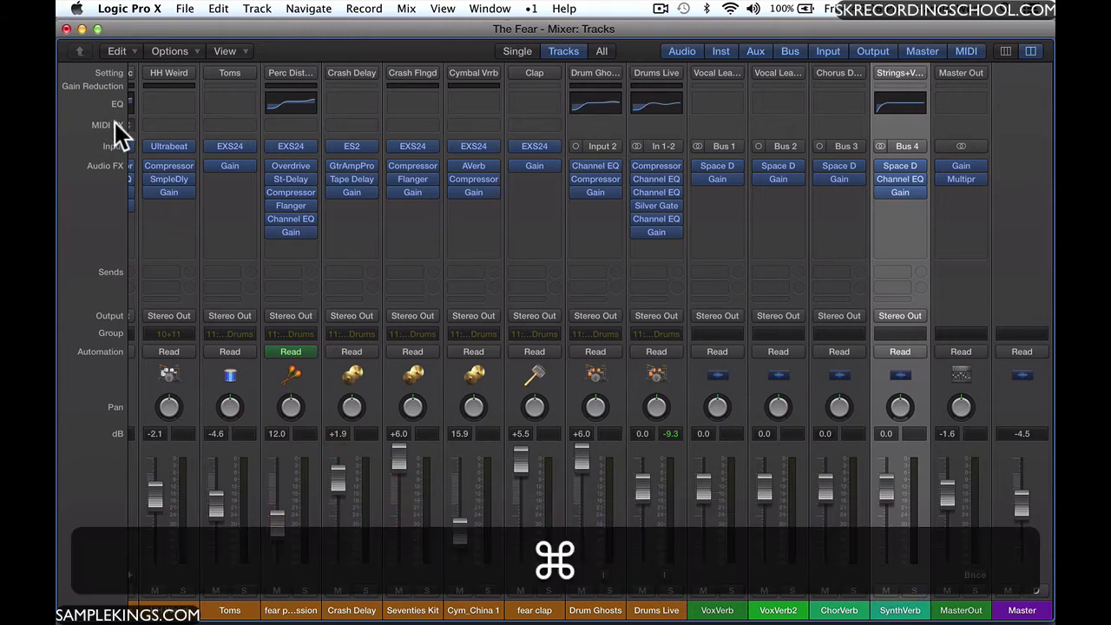
Step: Close the Mixer with Cmd-W and scroll through the tracks
key(super+w)
scroll(144, 326, down, 15)
scroll(144, 326, up, 3)
scroll(144, 326, up, 12)
scroll(144, 326, down, 7)
scroll(144, 326, down, 7)
scroll(144, 327, up, 8)
scroll(144, 327, up, 11)
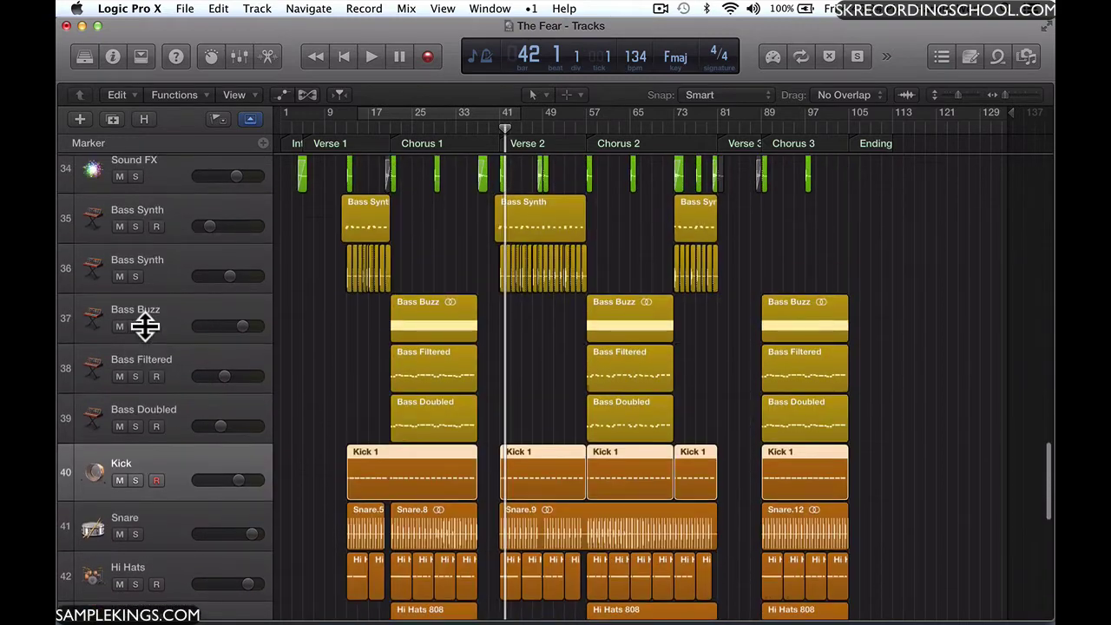
Step: Bring up the Assign Track Color palette and select all regions on the Kick track
click(258, 8)
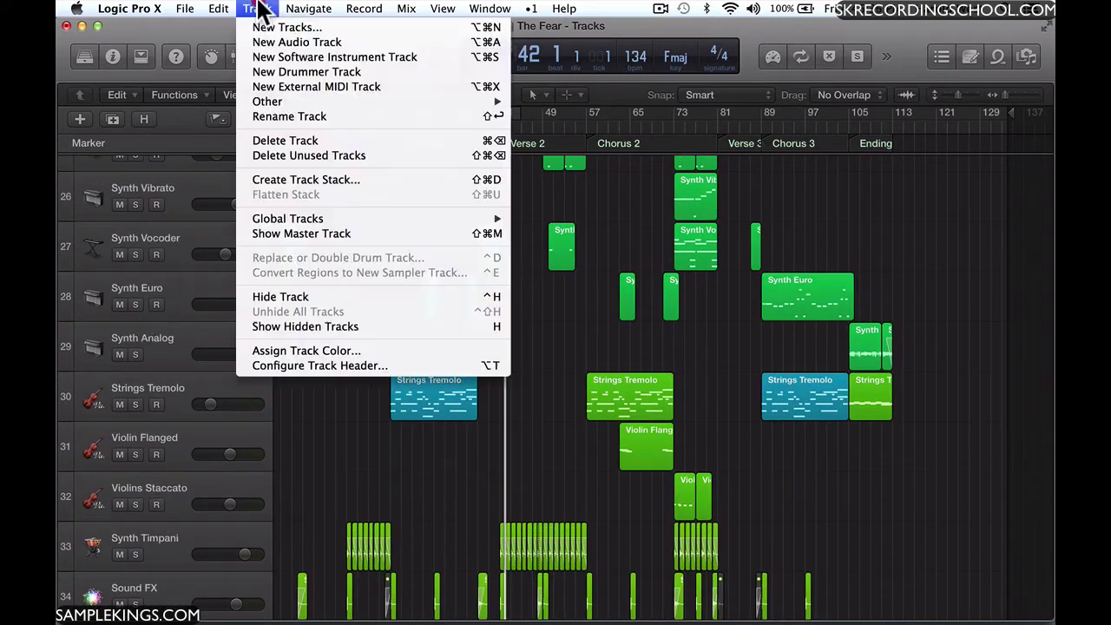
click(305, 351)
scroll(210, 304, down, 10)
scroll(210, 304, down, 2)
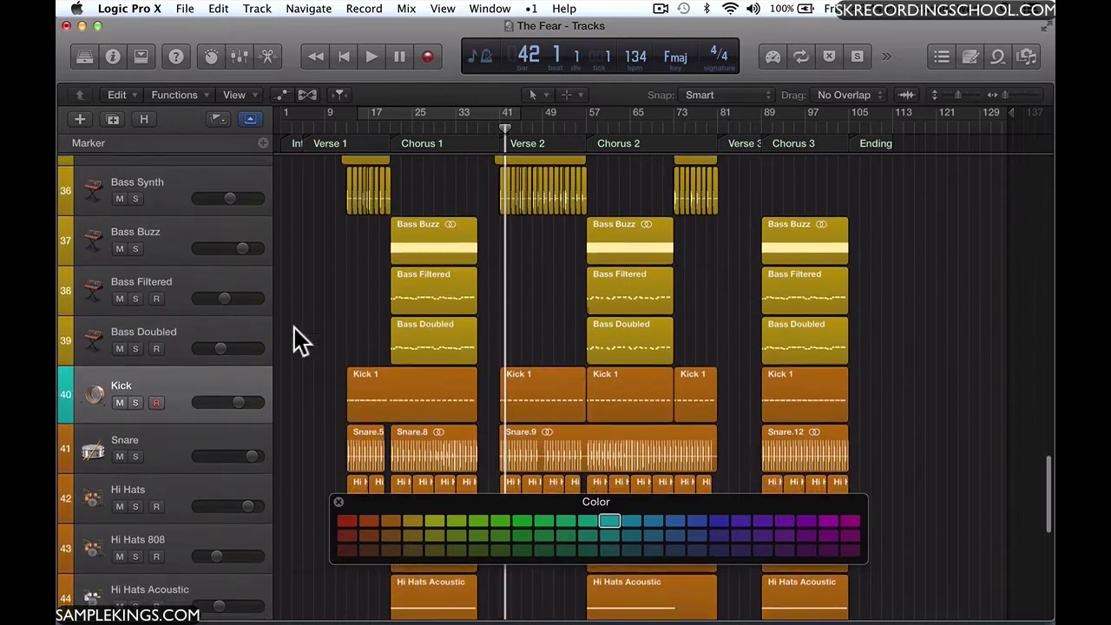
drag(426, 508, 525, 286)
scroll(193, 289, down, 3)
scroll(184, 260, down, 6)
scroll(184, 261, up, 5)
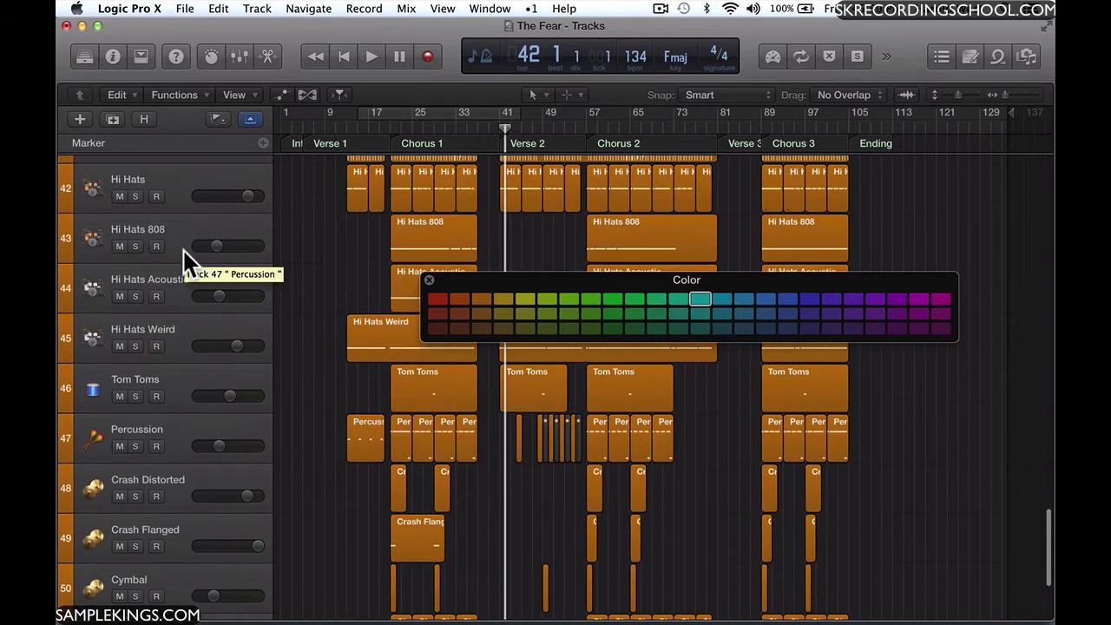
scroll(191, 263, up, 2)
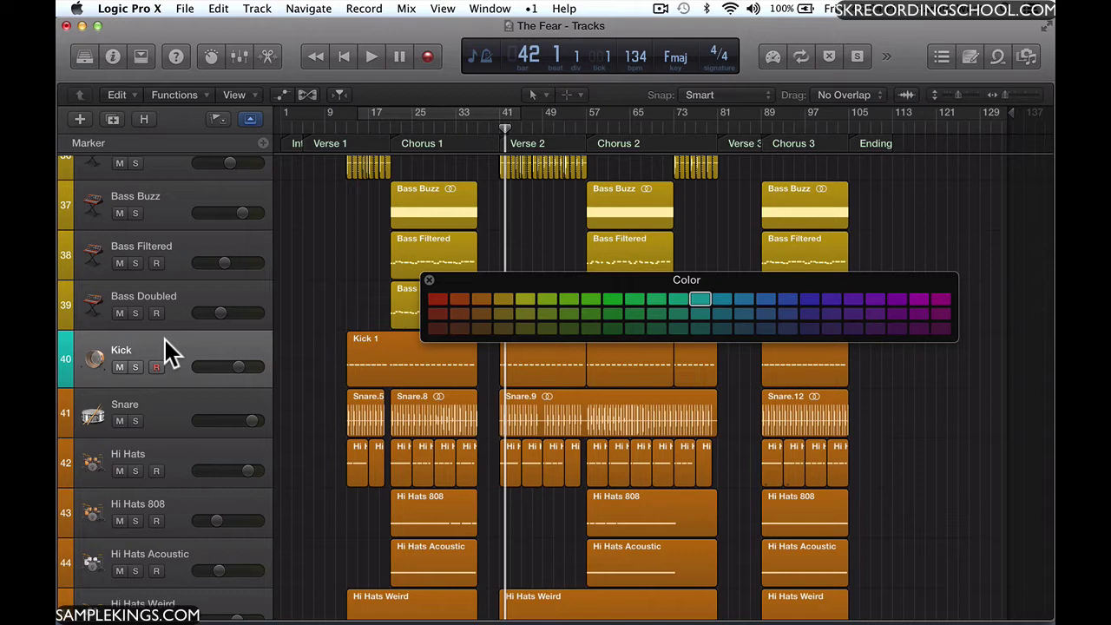
click(171, 351)
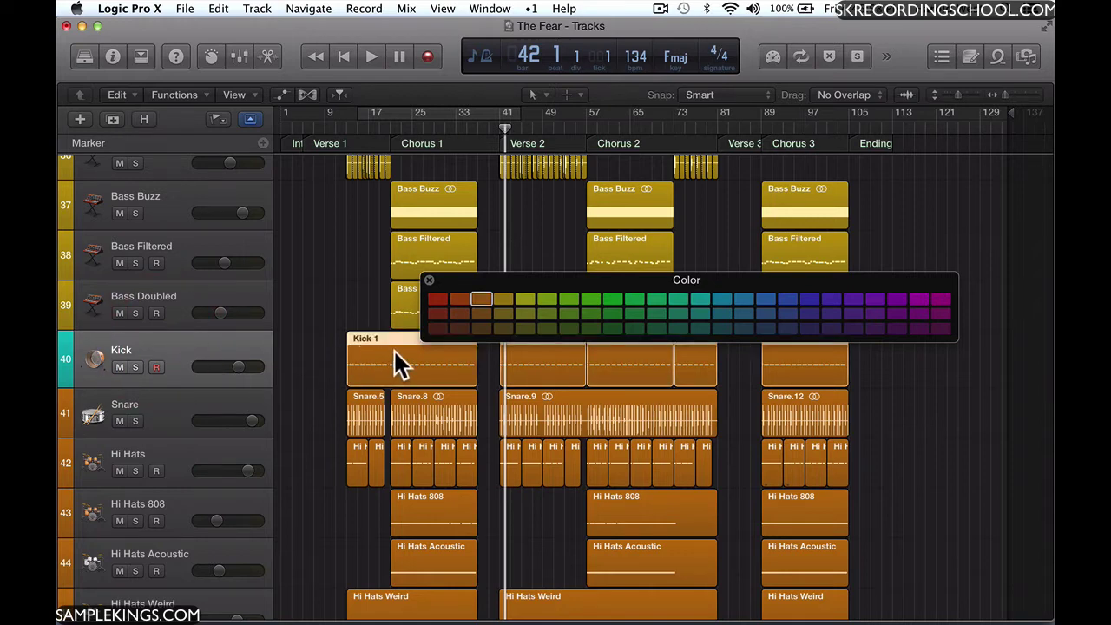
Step: Apply Functions > Color Regions by Track Color so every Kick region turns teal
click(178, 95)
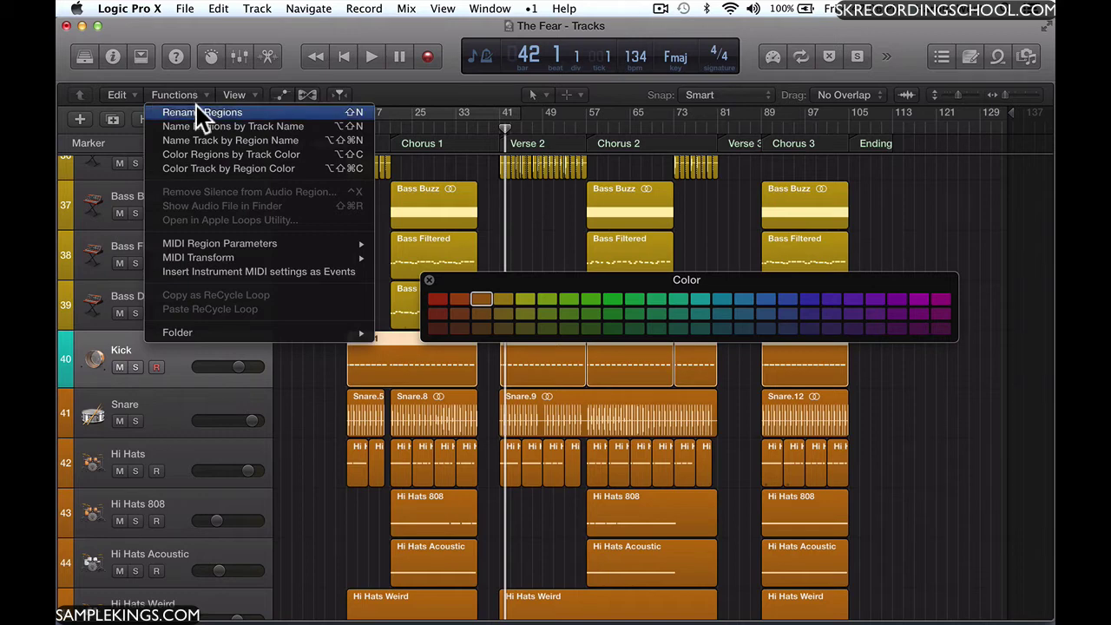
click(199, 154)
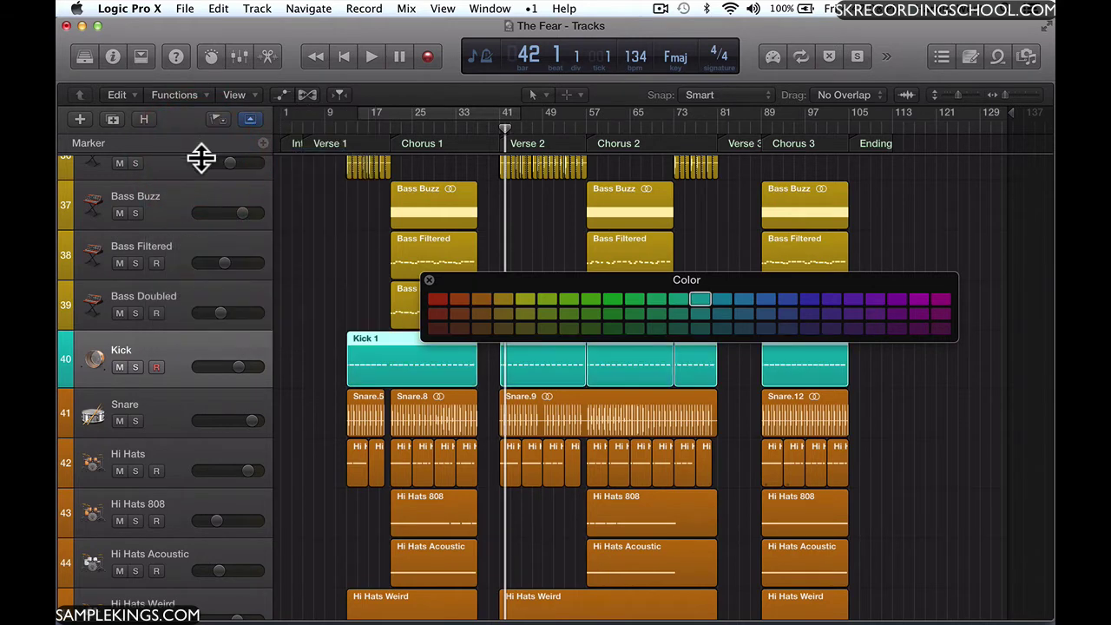
scroll(231, 278, up, 1)
scroll(230, 278, up, 2)
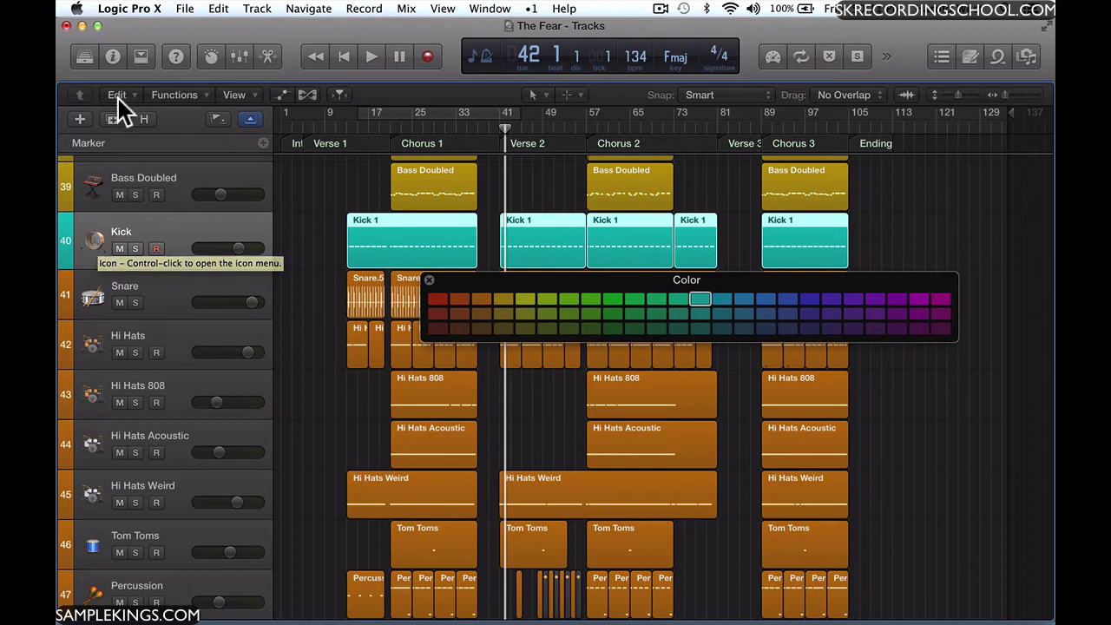
Step: Set the Kick track's icon to a drum machine in the Inspector's Track section, then hide the Inspector
click(113, 57)
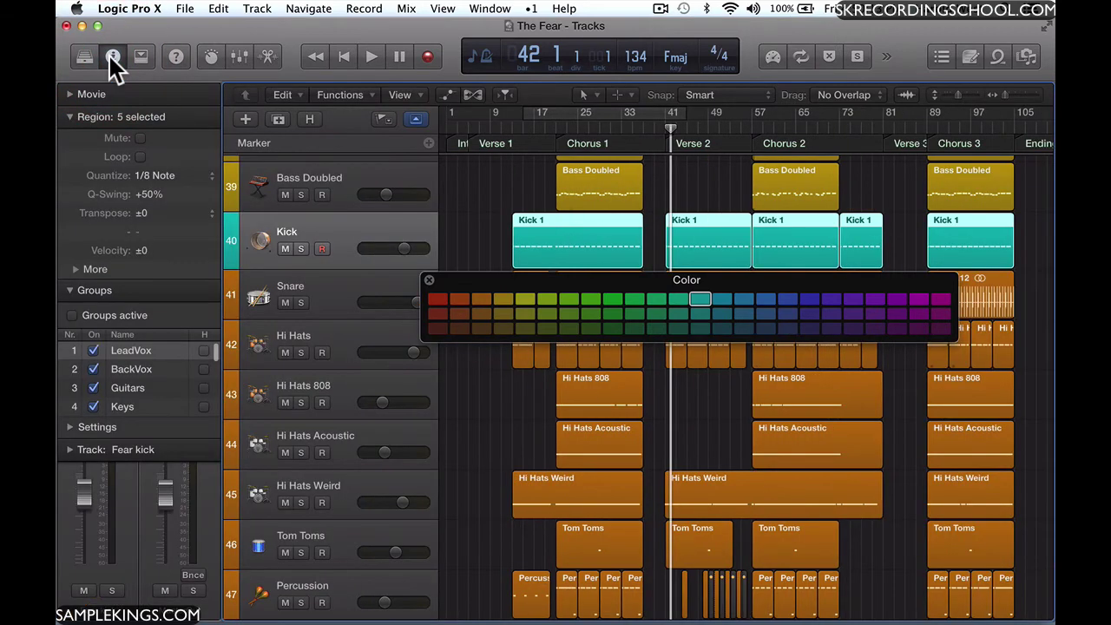
click(69, 117)
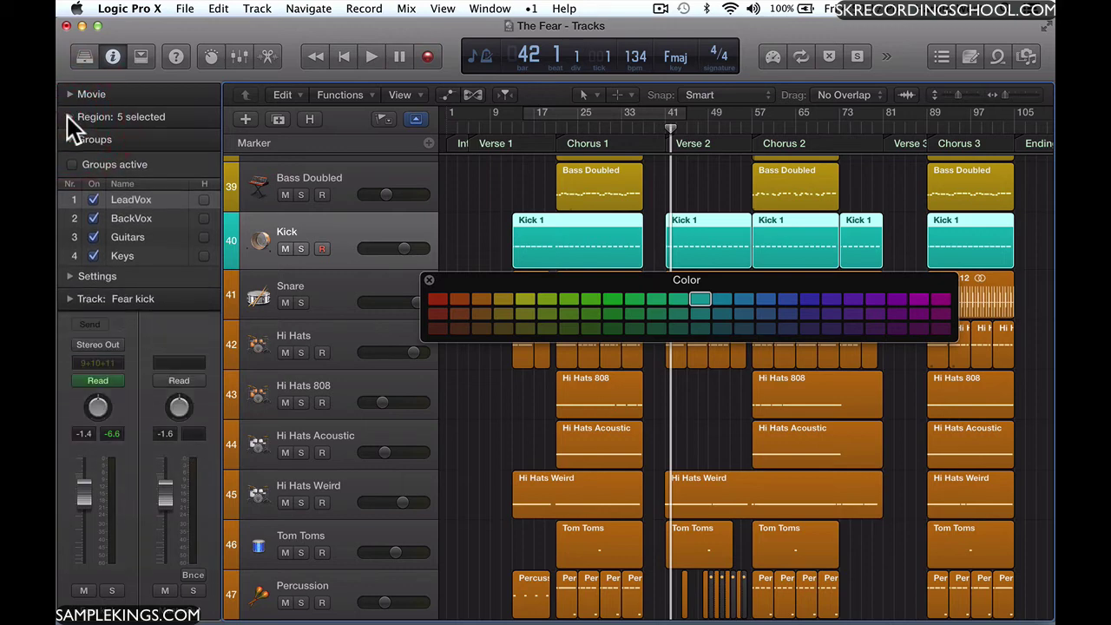
click(71, 139)
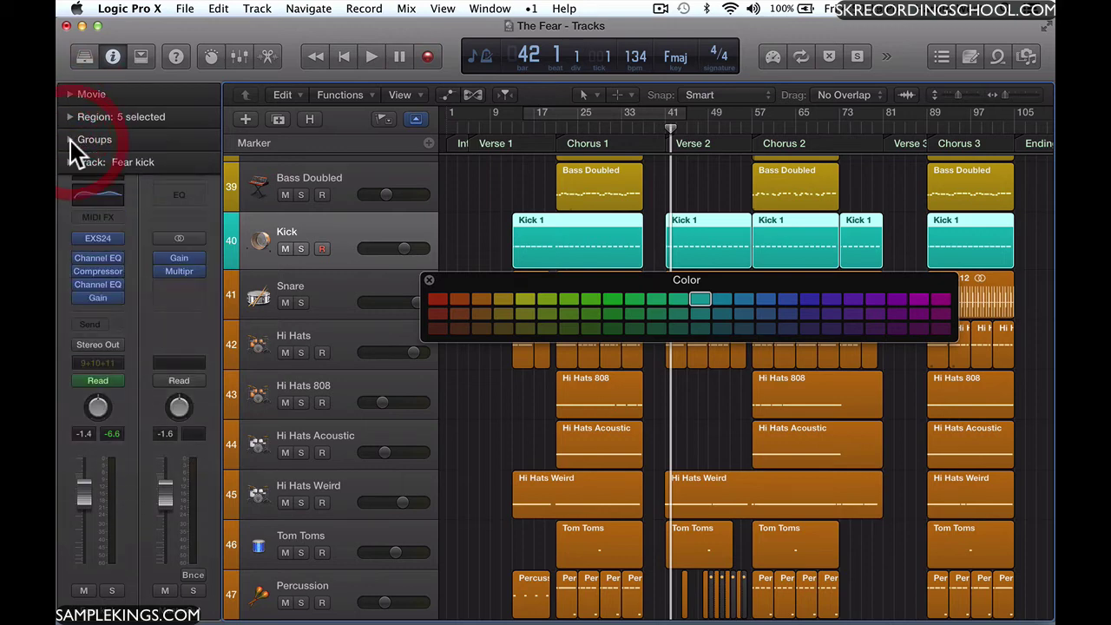
click(69, 161)
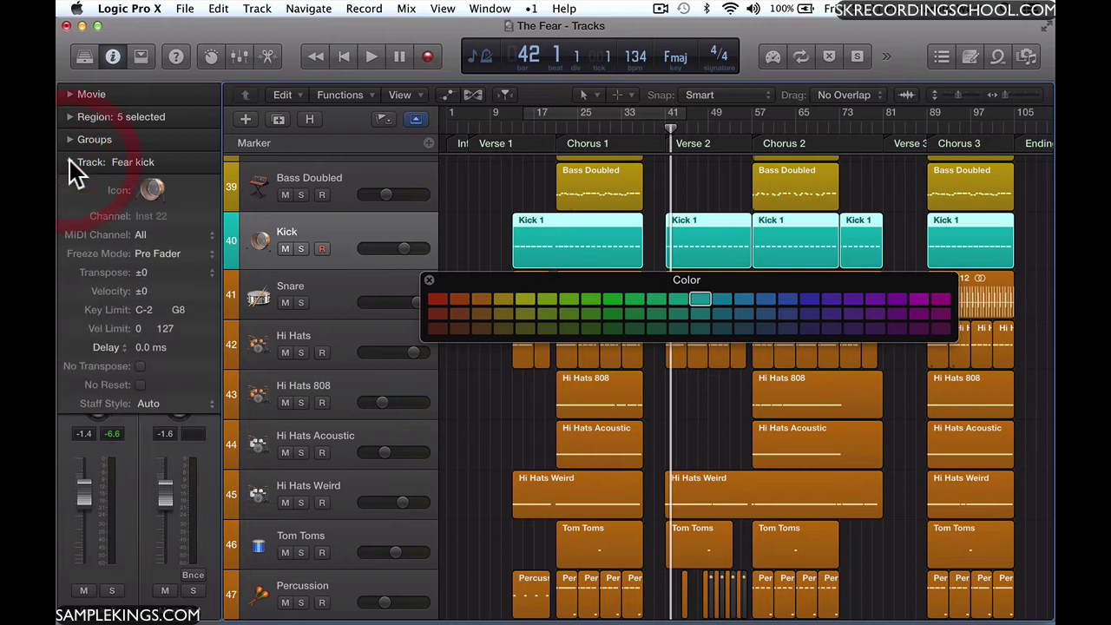
click(153, 189)
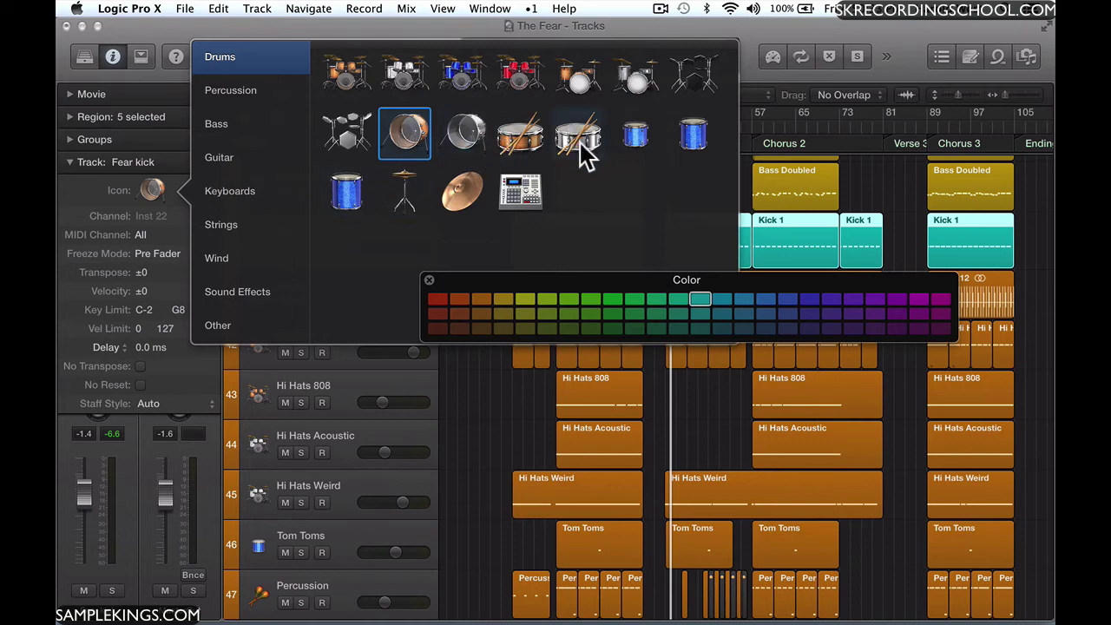
click(521, 191)
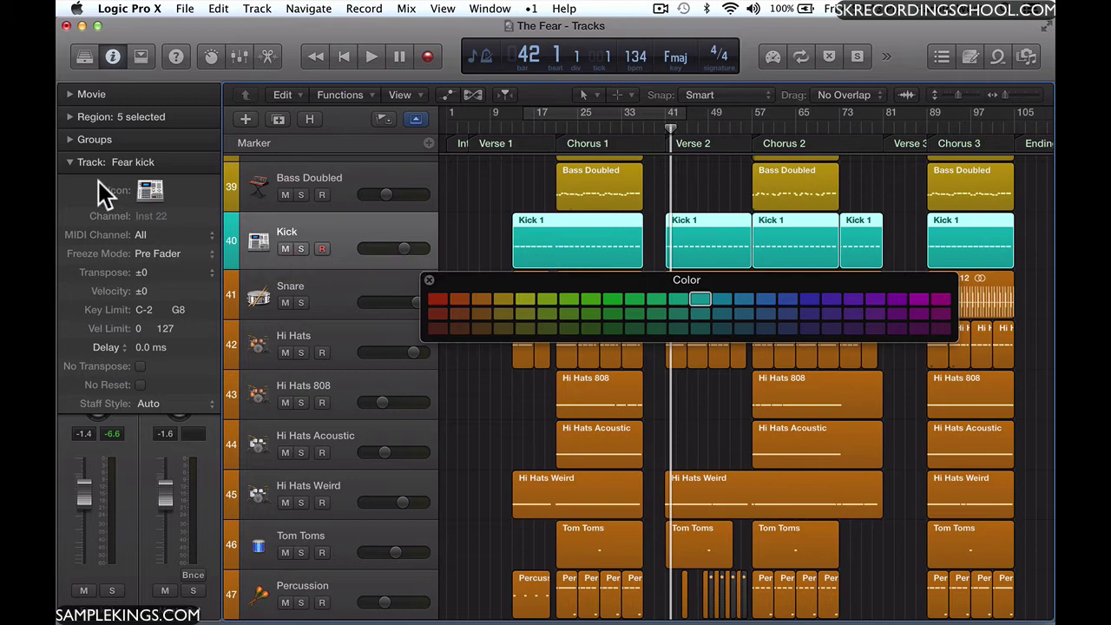
click(69, 163)
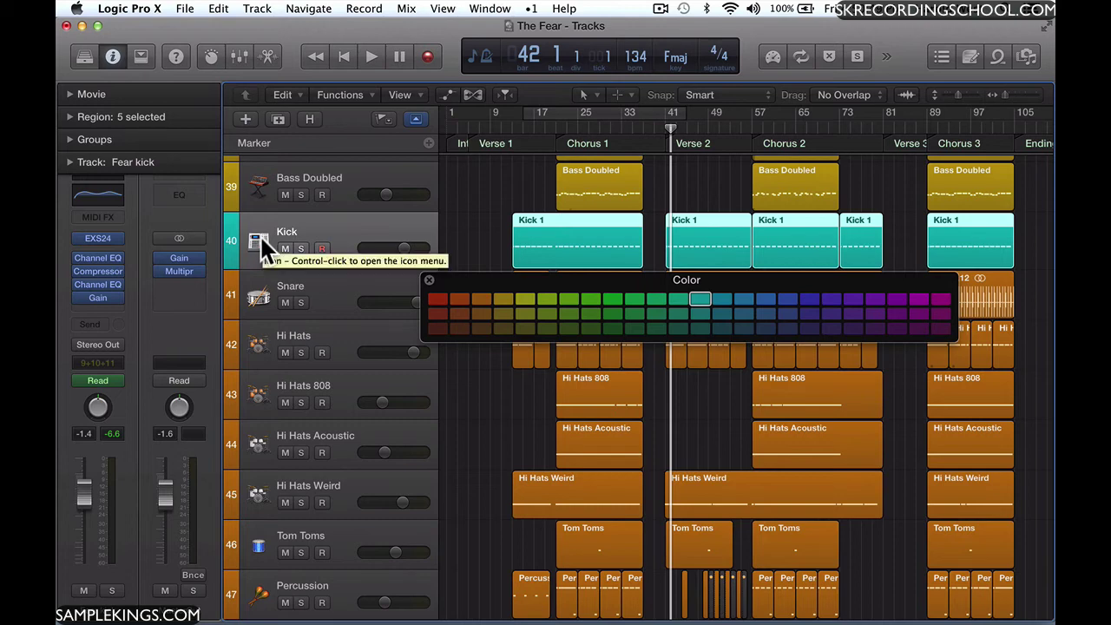
click(111, 53)
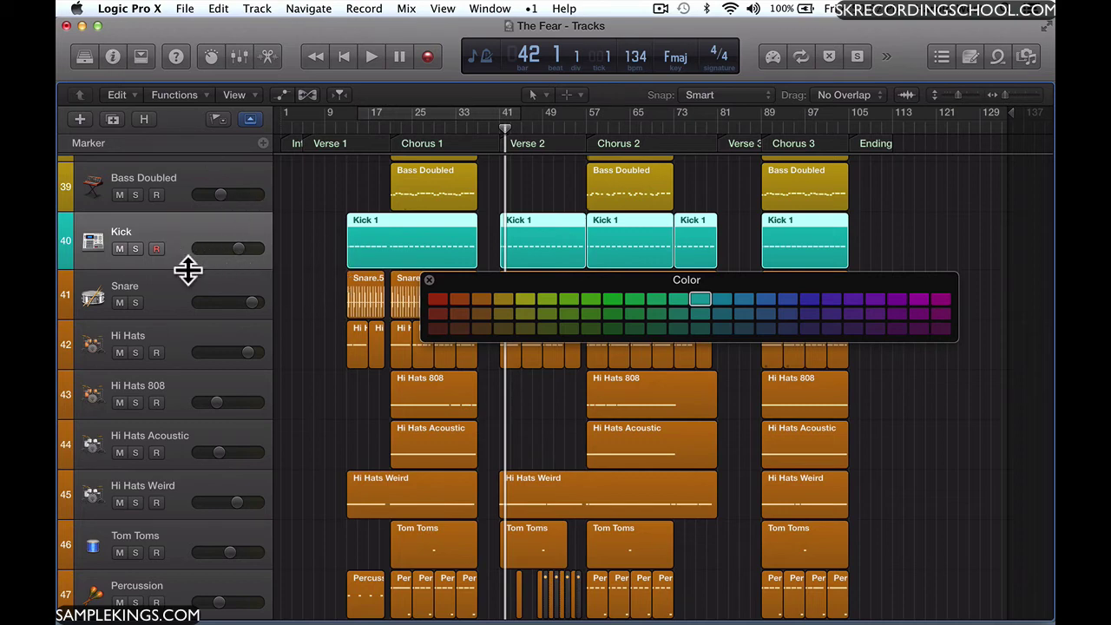
Step: Close the colour palette and drag the Kick track taller
click(426, 286)
click(430, 280)
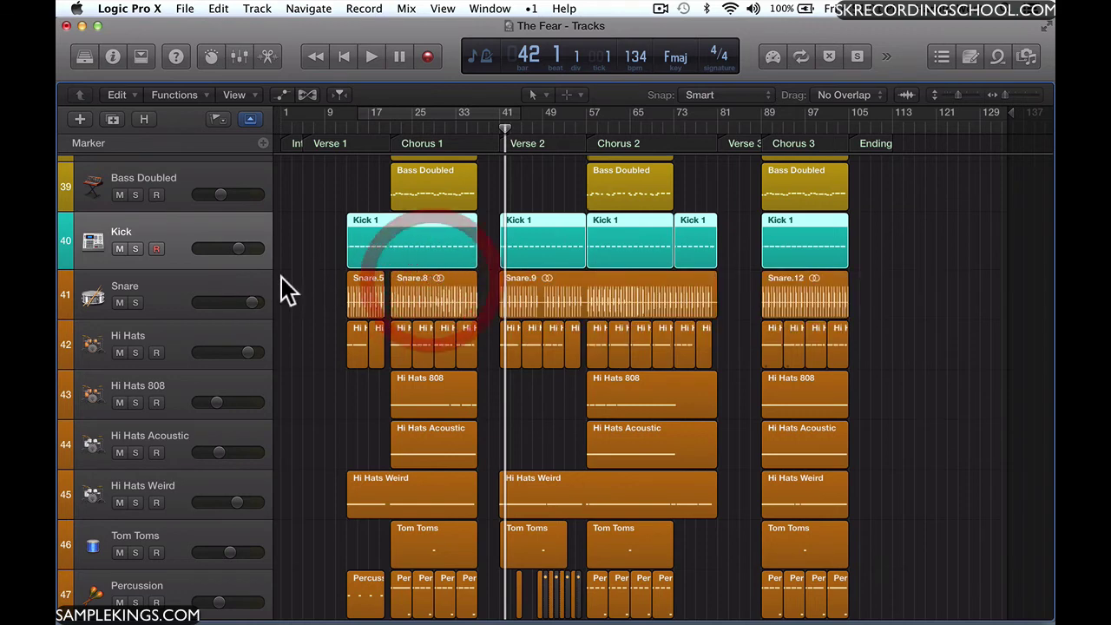
drag(180, 267, 175, 333)
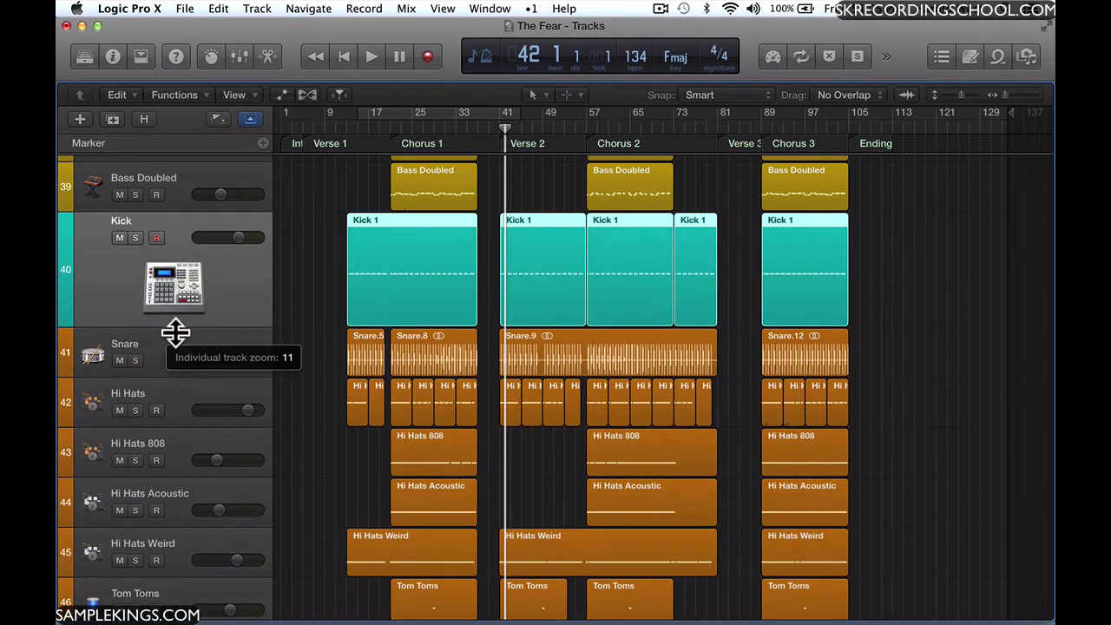
Step: Select the Kick track and shrink it back toward its normal height
shift+click(117, 287)
shift+click(109, 303)
shift+click(114, 311)
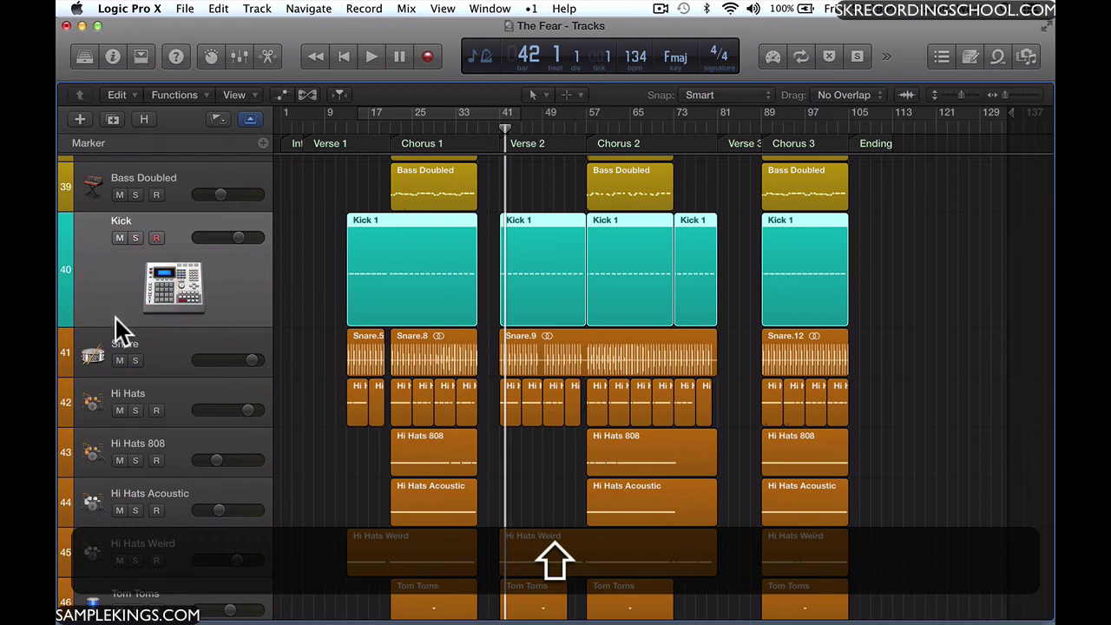
drag(115, 322, 174, 292)
click(174, 232)
drag(176, 248, 180, 280)
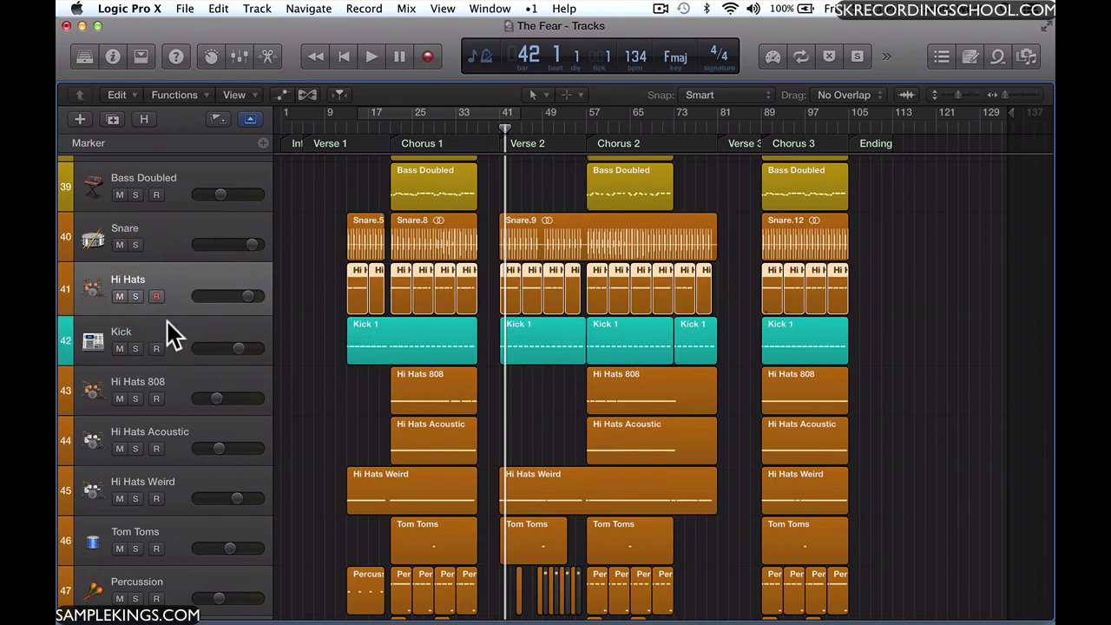
drag(168, 332, 168, 291)
drag(165, 244, 172, 302)
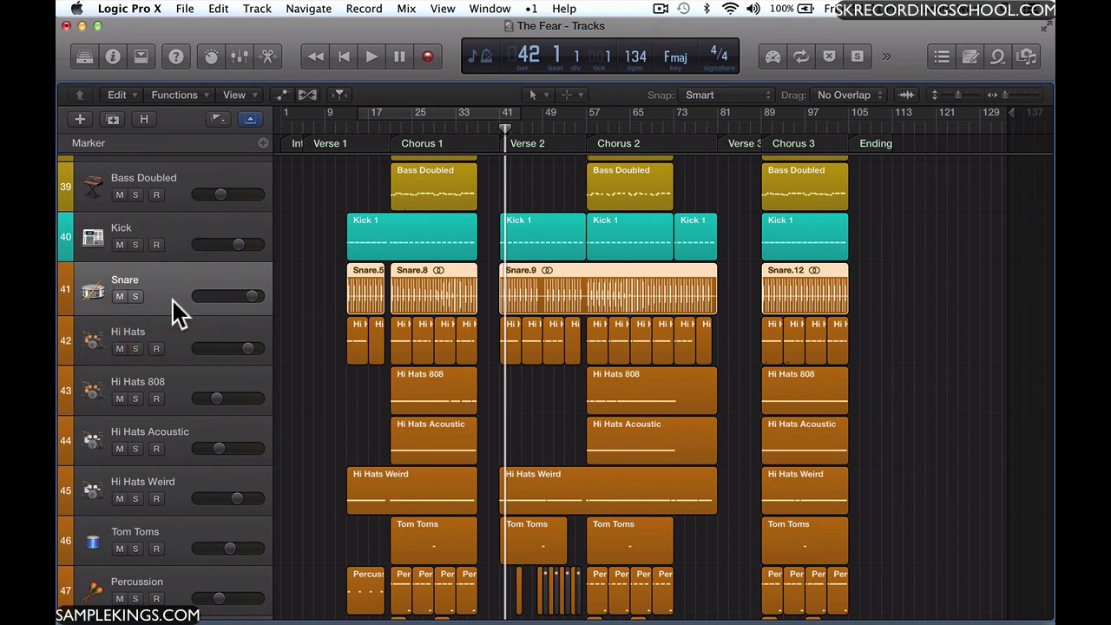